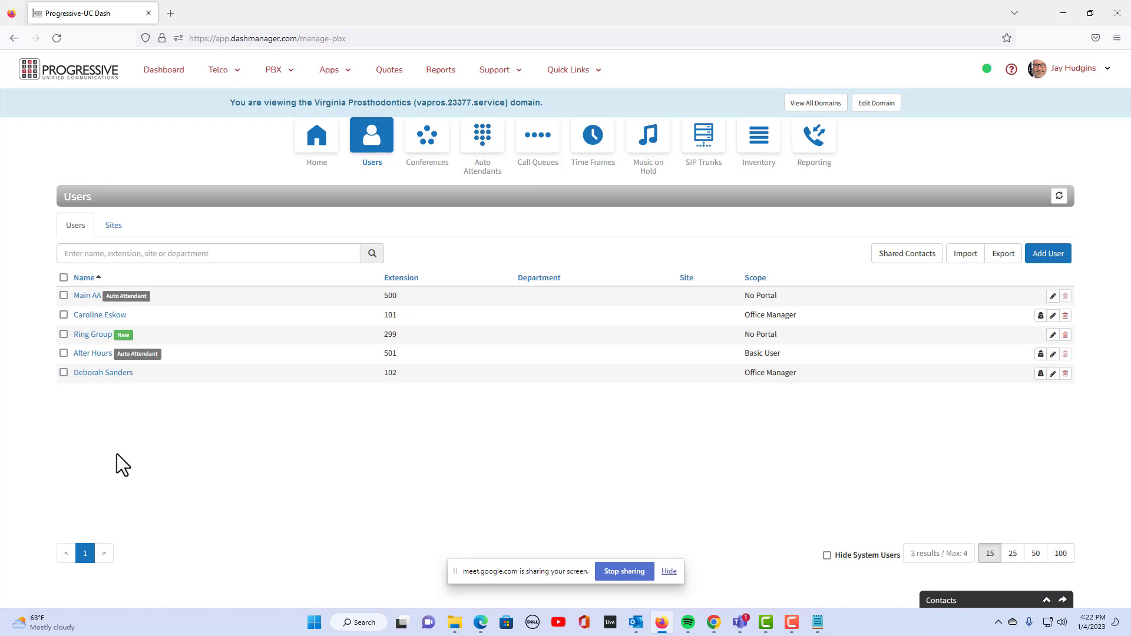
Start a new user and enter the name Routing By Time
{"action": "left_click", "coordinate": [1047, 253]}
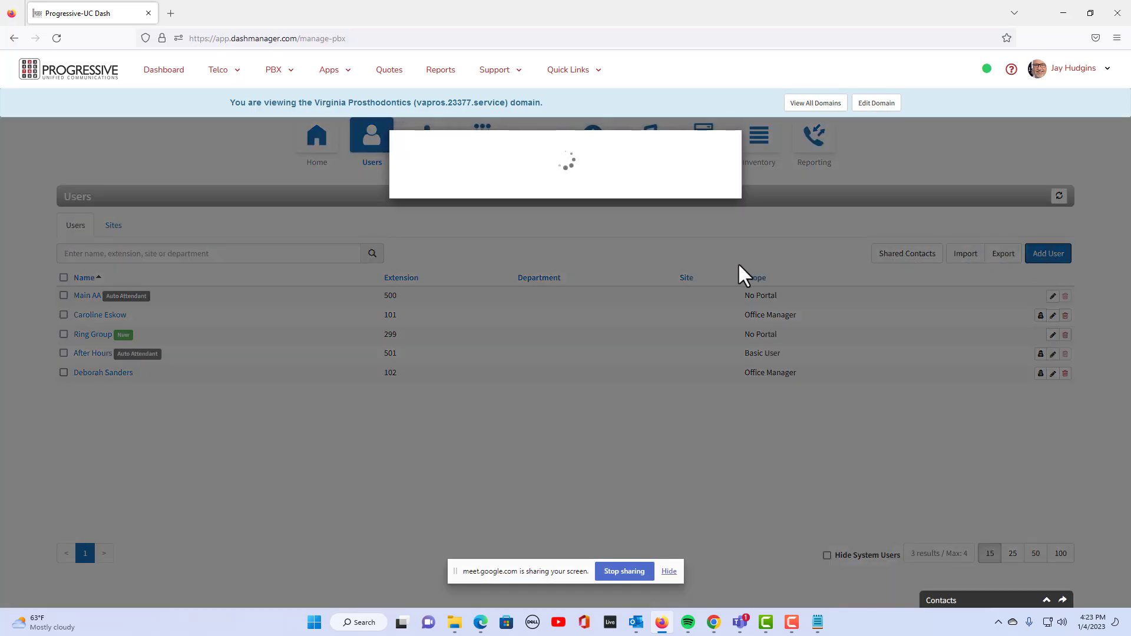
{"action": "left_click", "coordinate": [574, 189]}
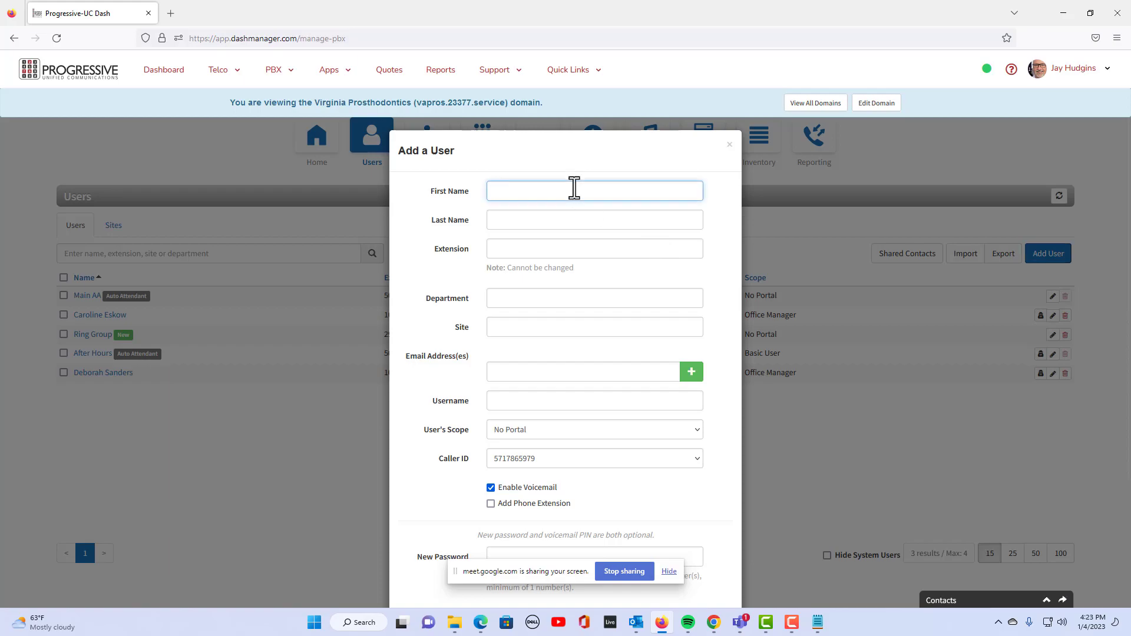
{"action": "type", "text": "Routing"}
{"action": "key", "text": "Tab"}
{"action": "type", "text": "Time"}
{"action": "left_click", "coordinate": [553, 197]}
{"action": "type", "text": "By"}
Give the user extension 300 and an e-mail address, then create the user
{"action": "left_click", "coordinate": [514, 249]}
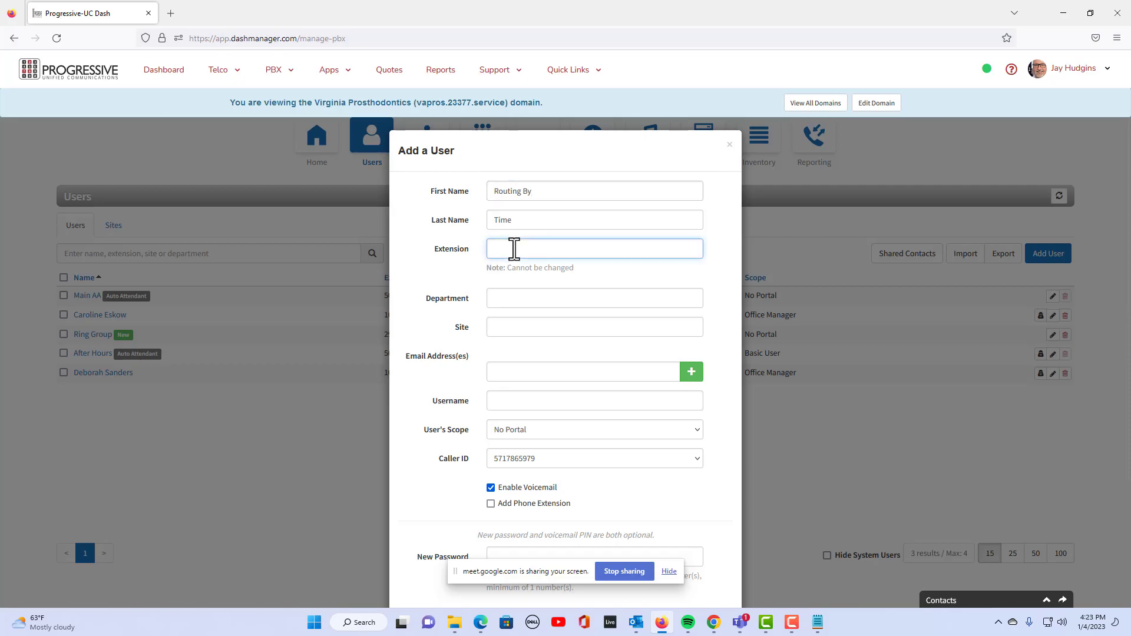
{"action": "type", "text": "300"}
{"action": "left_click", "coordinate": [510, 372]}
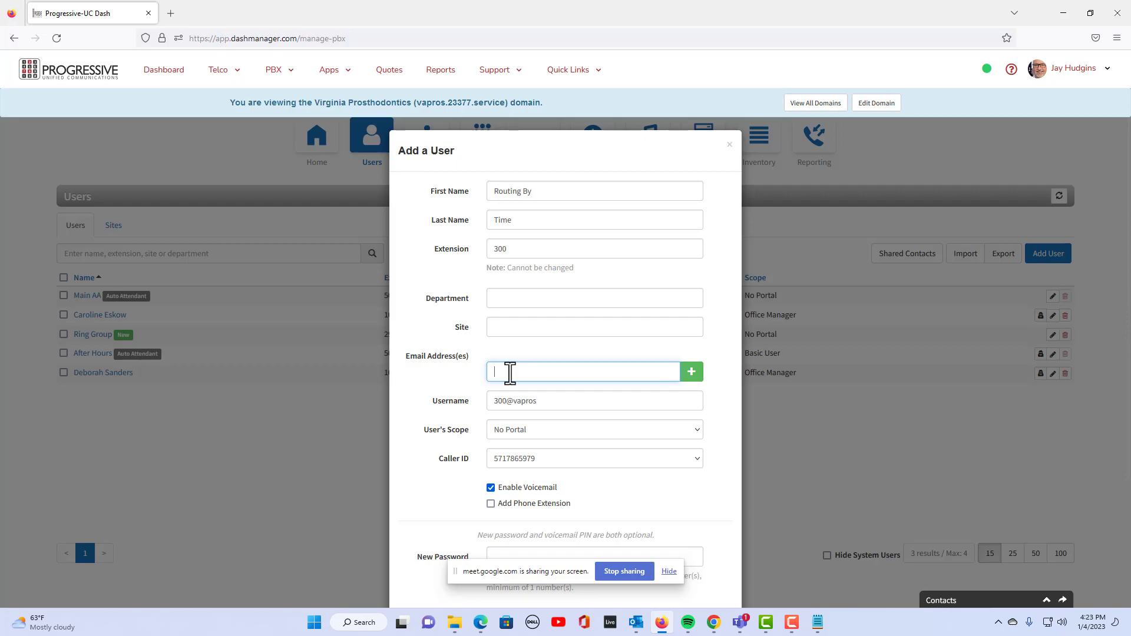
{"action": "type", "text": "300@300.com"}
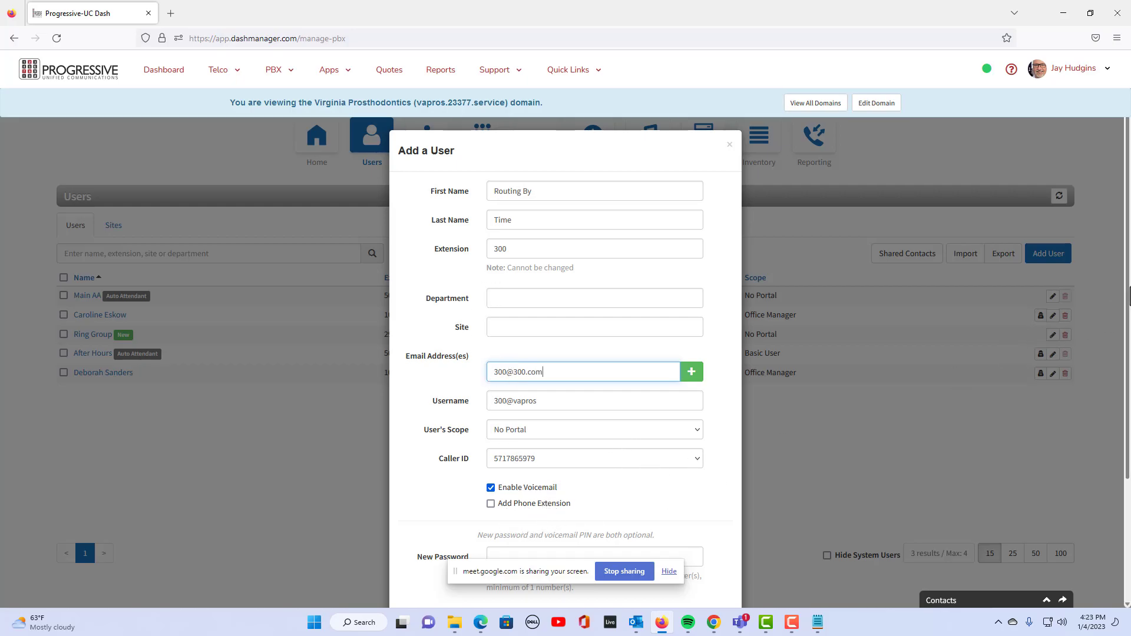
{"action": "scroll", "coordinate": [1129, 401], "scroll_direction": "down", "scroll_amount": 2}
{"action": "left_click", "coordinate": [690, 594]}
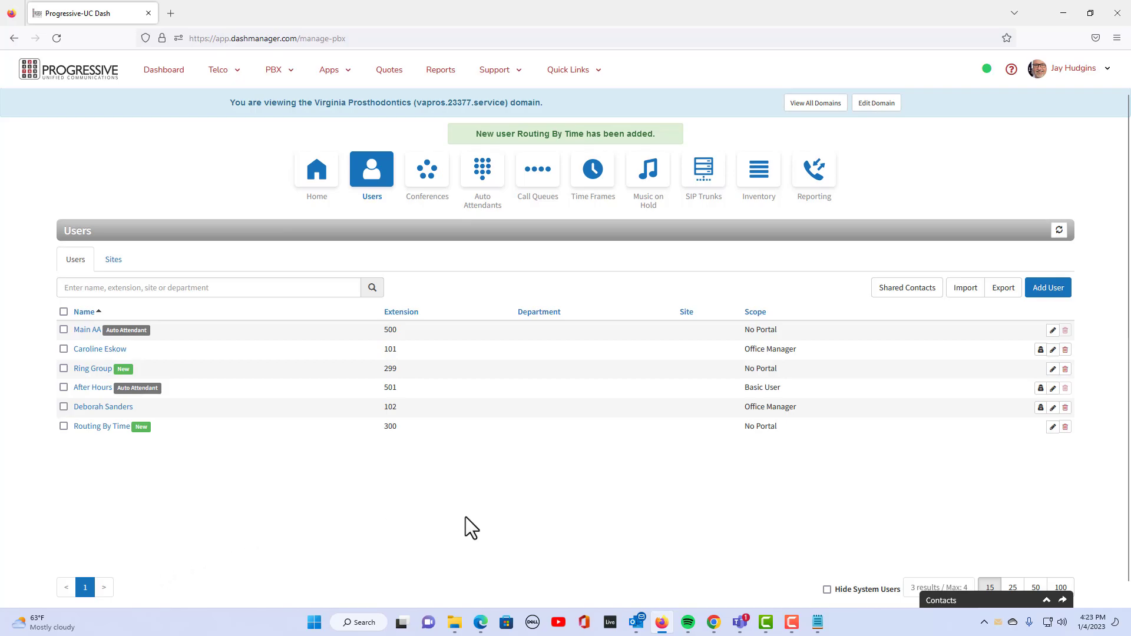
Open Routing By Time's user settings and view its answering rules
{"action": "left_click", "coordinate": [93, 425]}
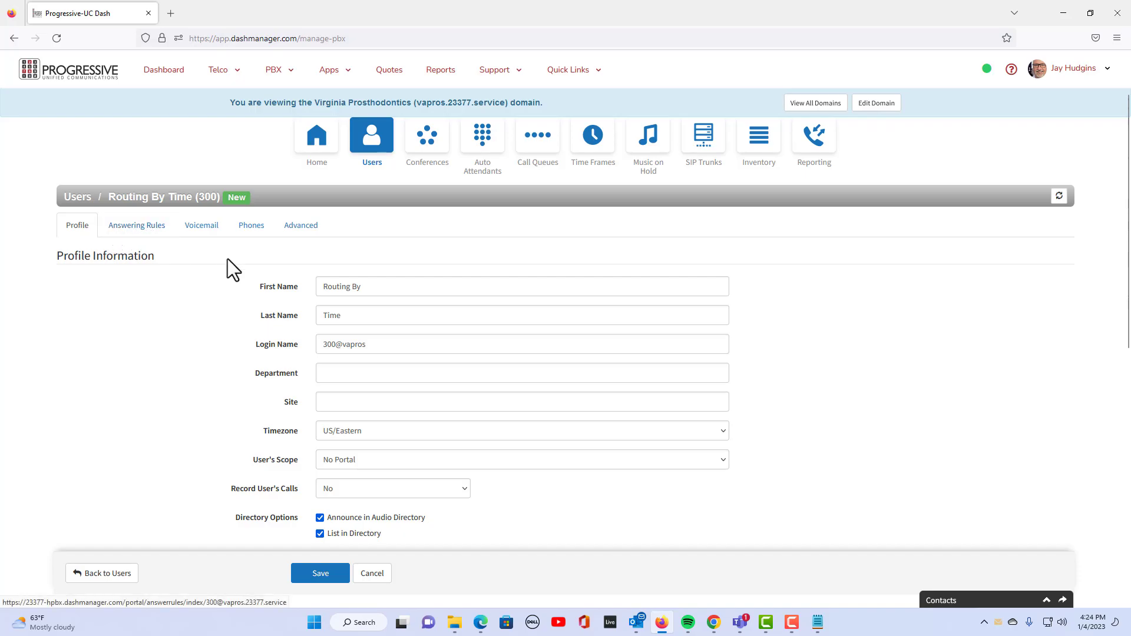
{"action": "left_click", "coordinate": [139, 230]}
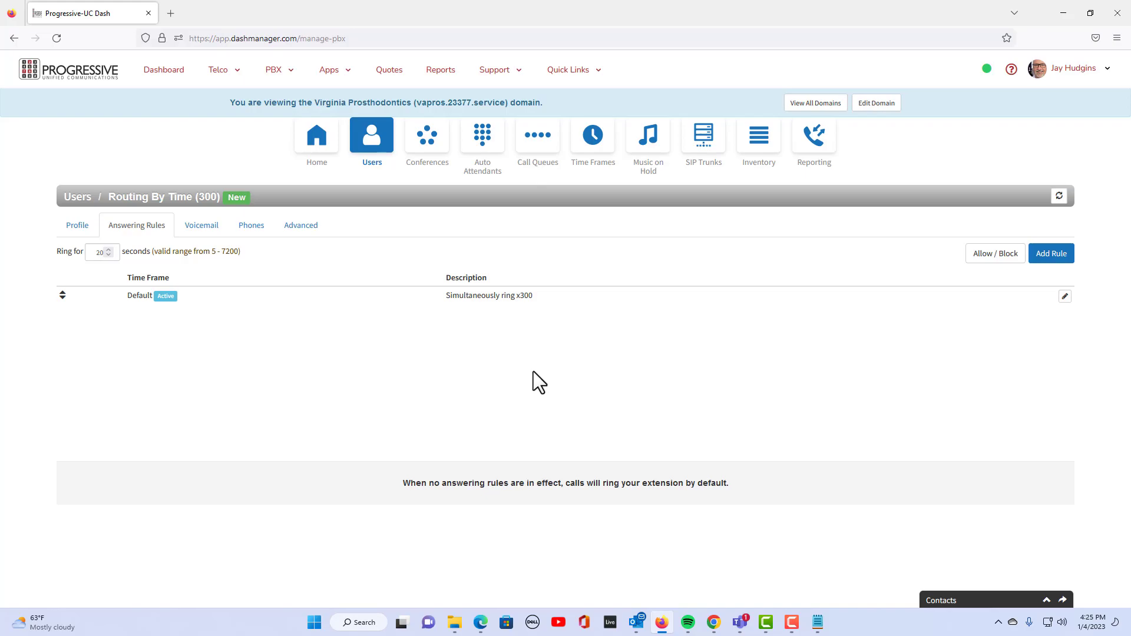
Add a Business Hours rule that always forwards to User - 299 (Ring Group)
{"action": "left_click", "coordinate": [1051, 253]}
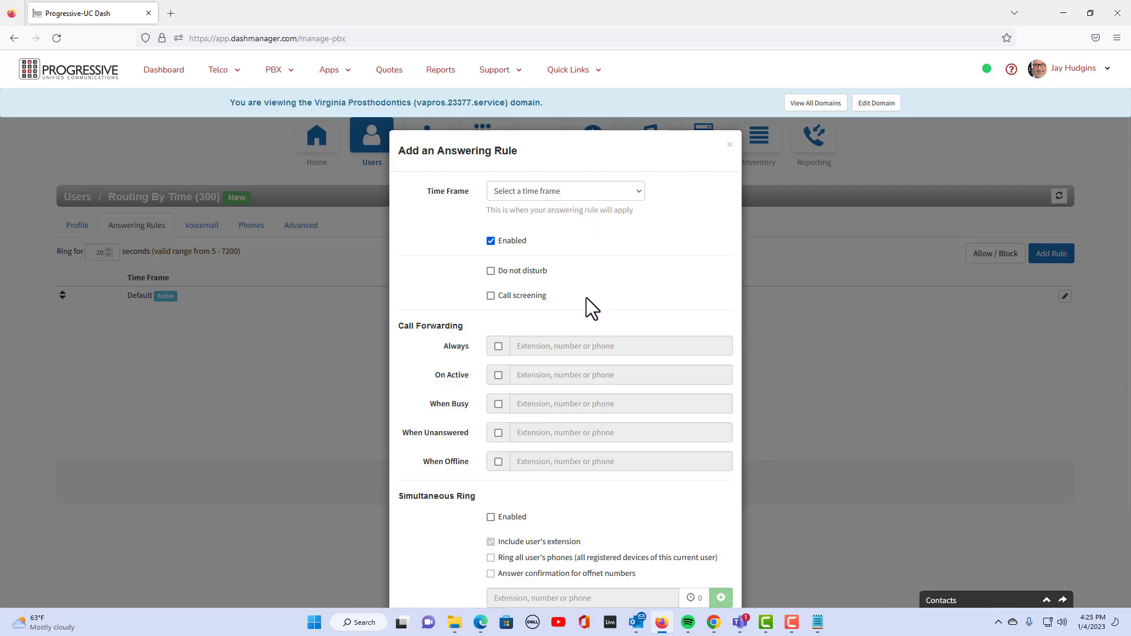
{"action": "left_click", "coordinate": [616, 195]}
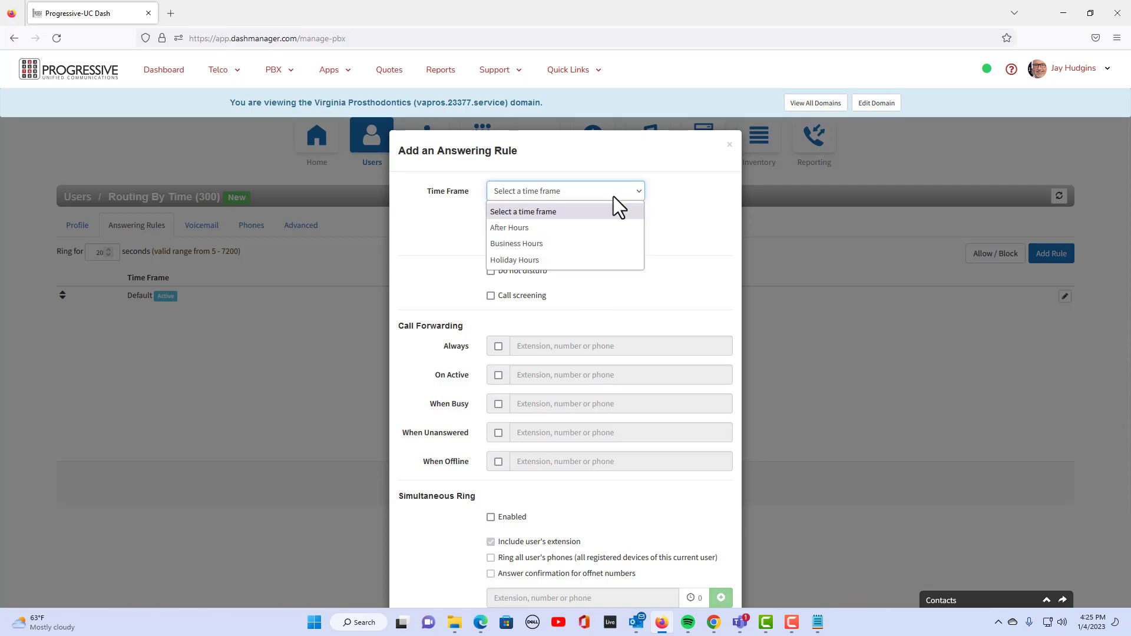
{"action": "left_click", "coordinate": [522, 242]}
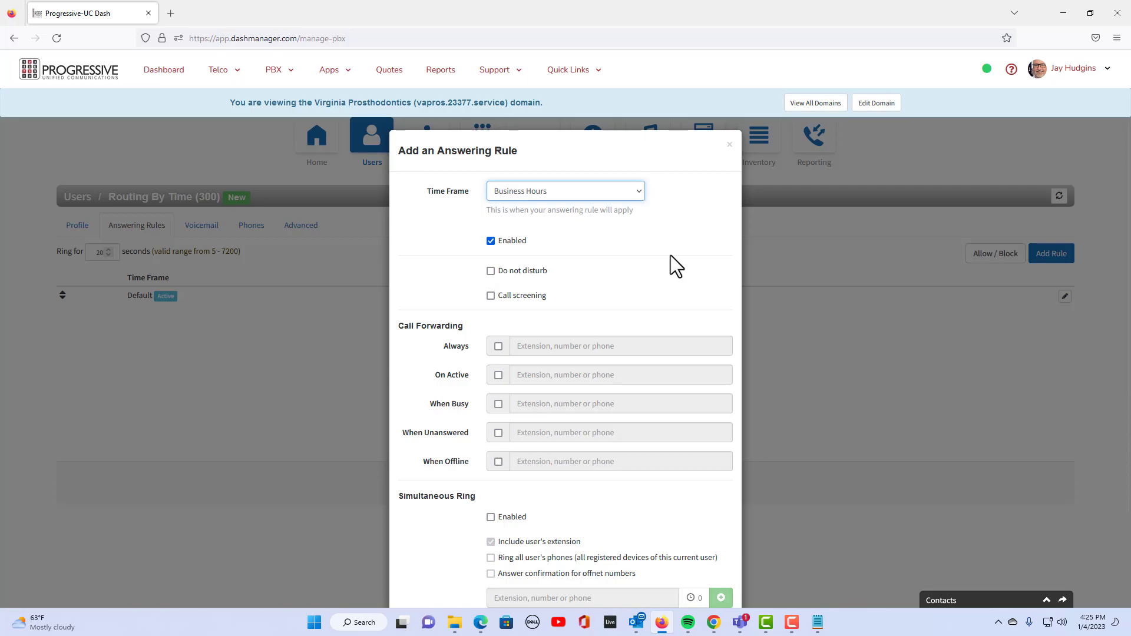
{"action": "left_click", "coordinate": [498, 347]}
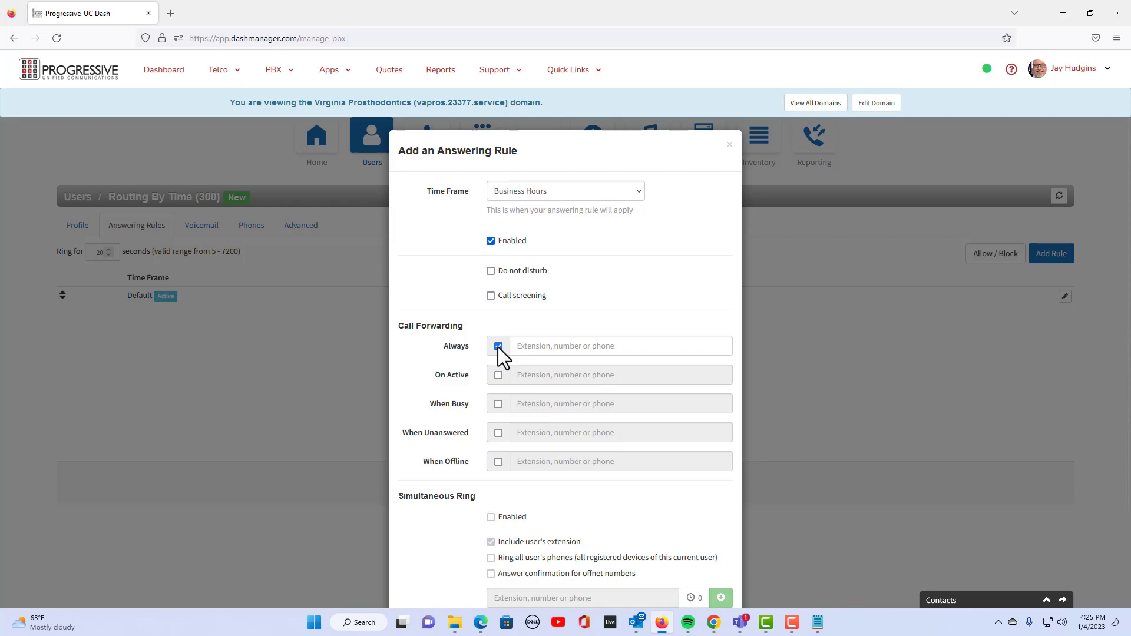
{"action": "left_click", "coordinate": [526, 350]}
{"action": "type", "text": "2"}
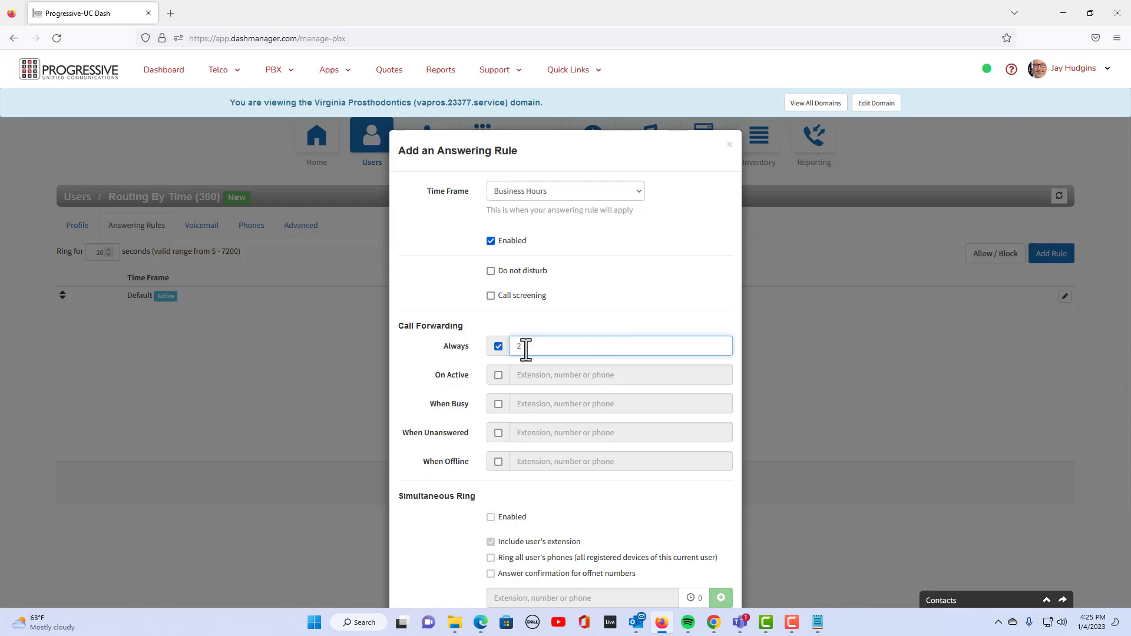
{"action": "left_click", "coordinate": [545, 389]}
{"action": "left_click_drag", "start_coordinate": [1129, 365], "coordinate": [1130, 467]}
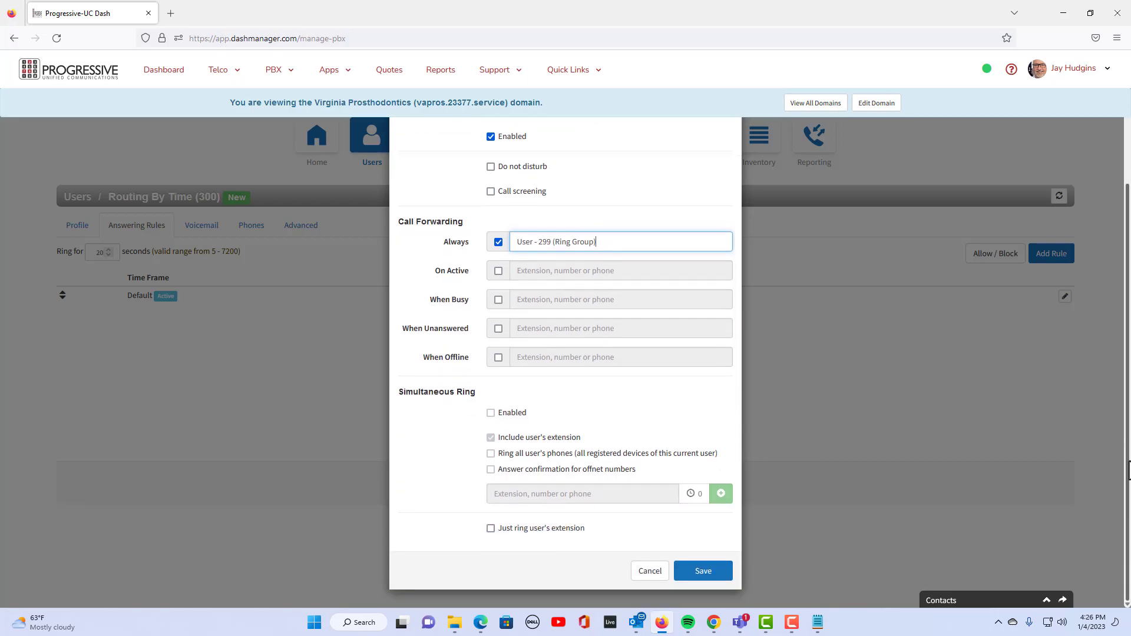
{"action": "left_click", "coordinate": [700, 571]}
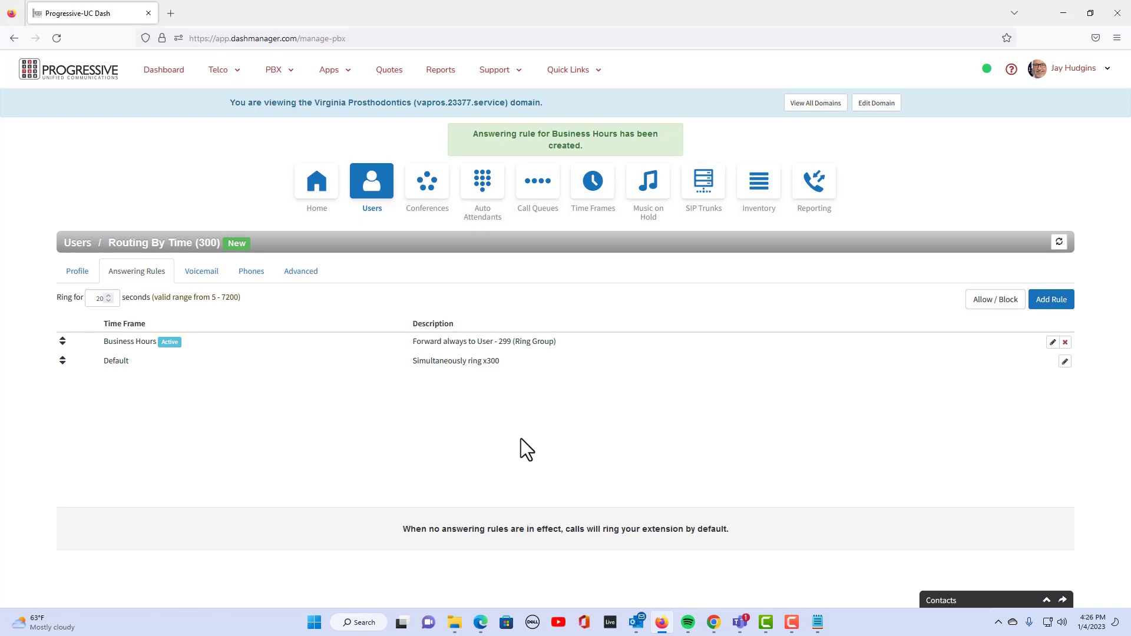
Edit the Default rule to always forward to Auto Attendant - After Hours (501)
{"action": "left_click", "coordinate": [1065, 361]}
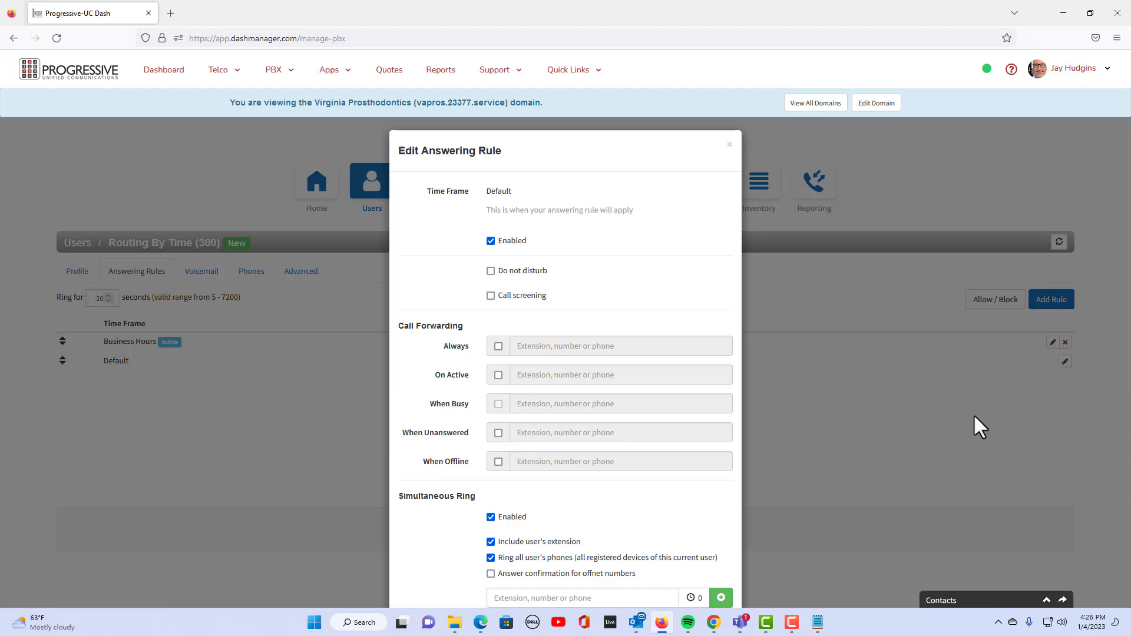
{"action": "left_click", "coordinate": [498, 347]}
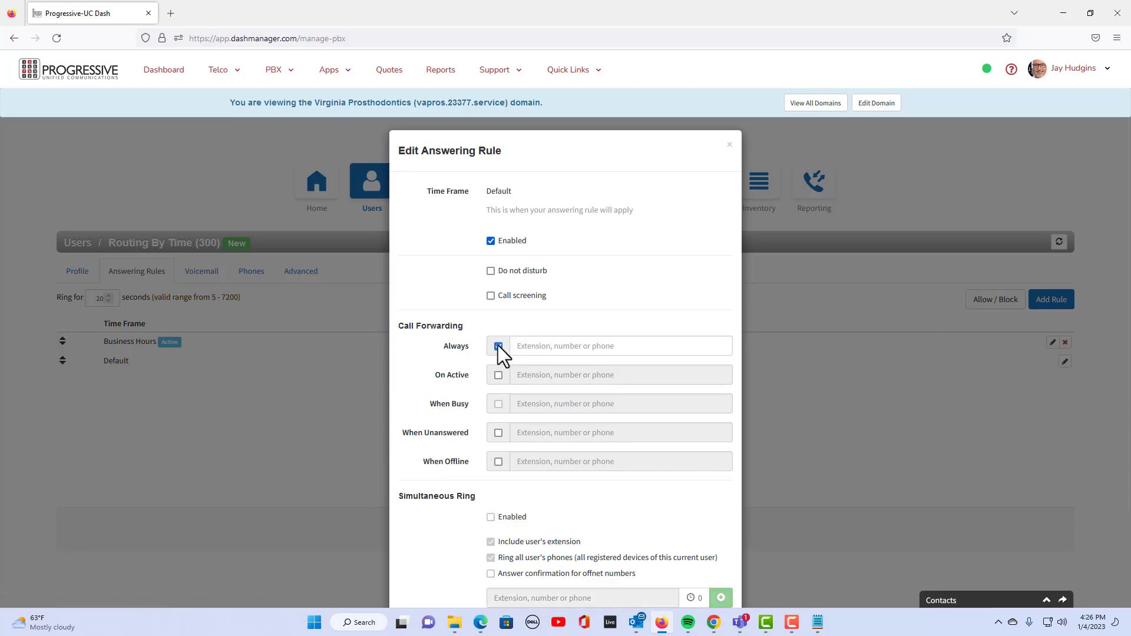
{"action": "left_click", "coordinate": [522, 346]}
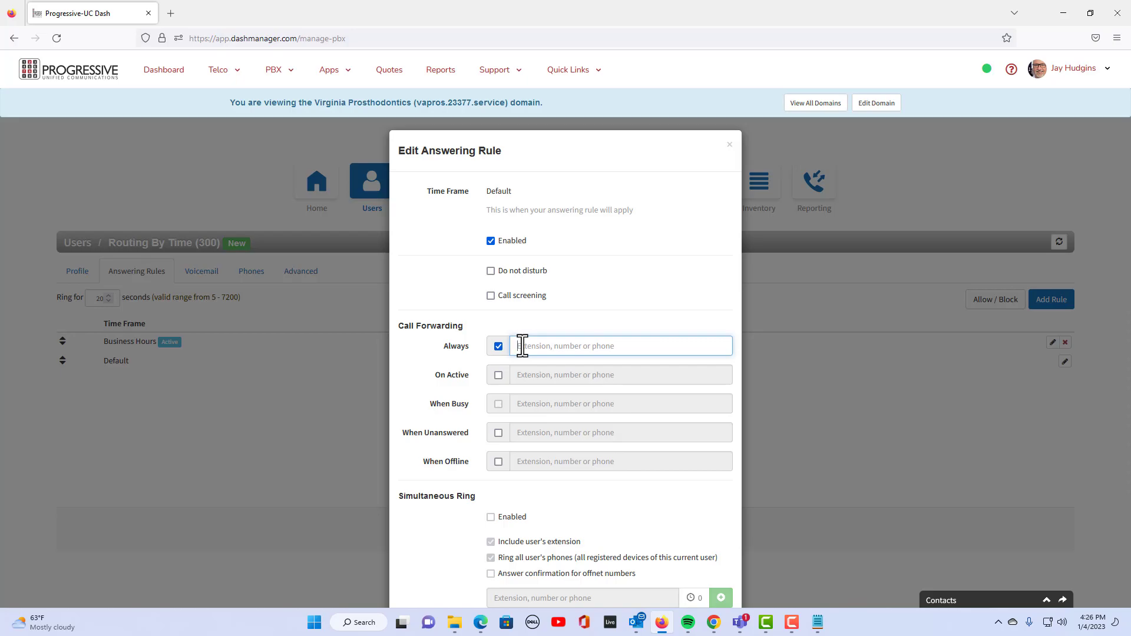
{"action": "type", "text": "3"}
{"action": "scroll", "coordinate": [719, 544], "scroll_direction": "down", "scroll_amount": 3}
{"action": "left_click", "coordinate": [688, 575]}
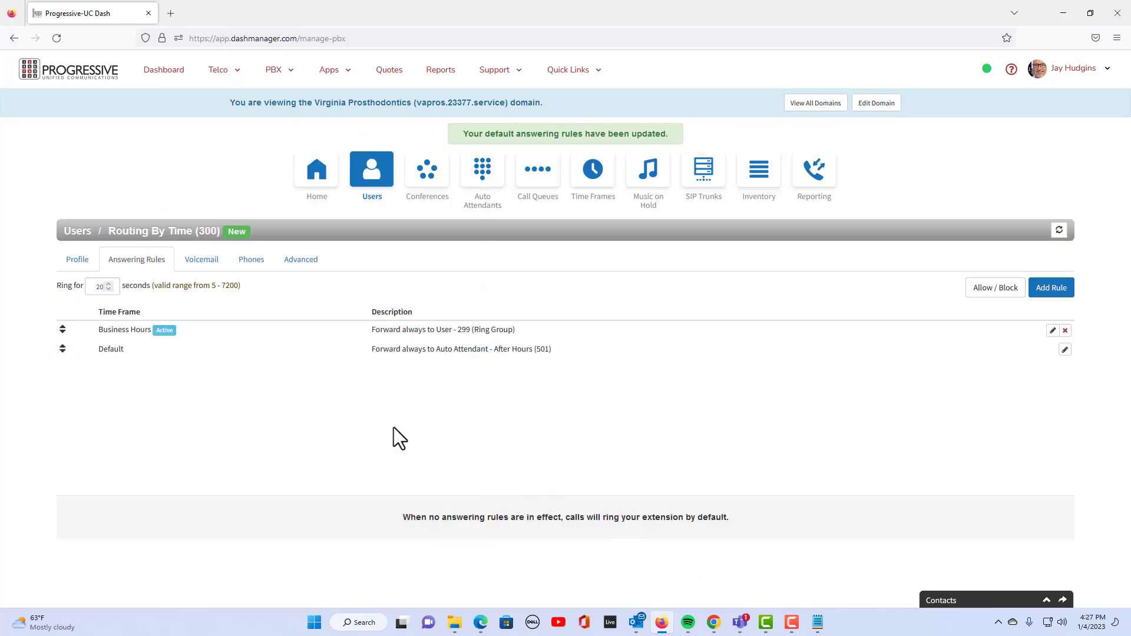
{"action": "left_click", "coordinate": [766, 192]}
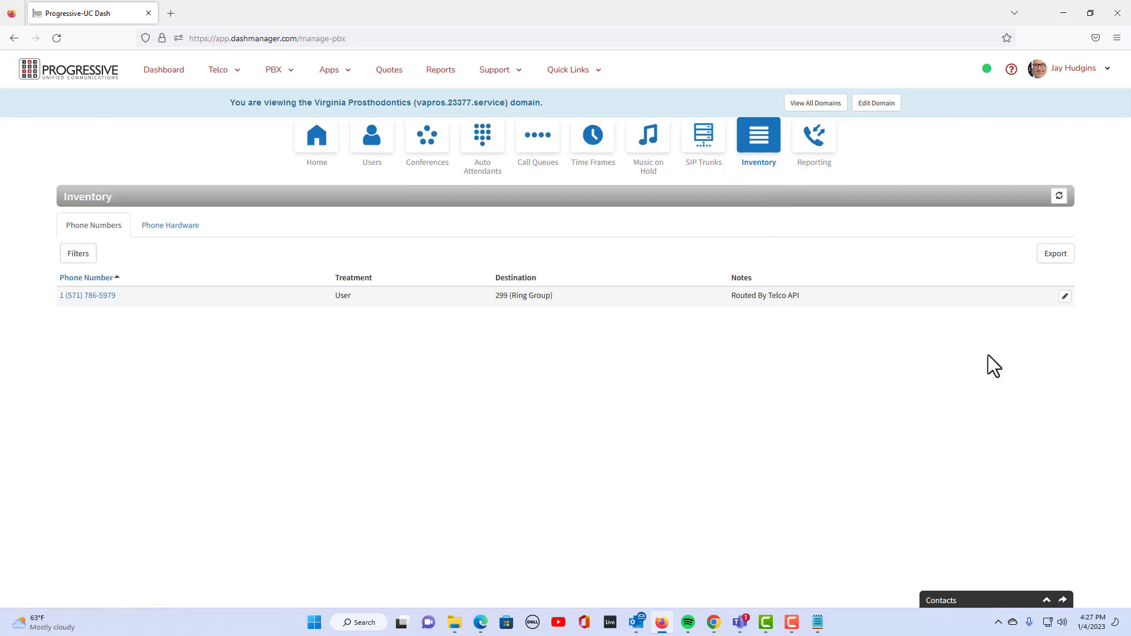
{"action": "left_click", "coordinate": [1065, 297]}
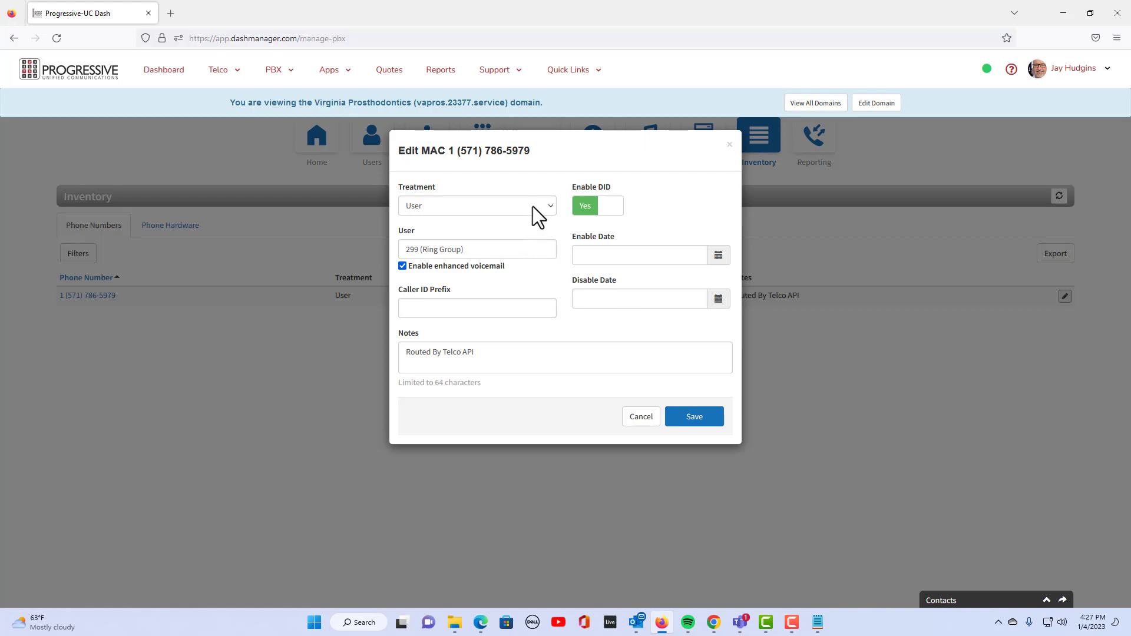
{"action": "left_click", "coordinate": [533, 255]}
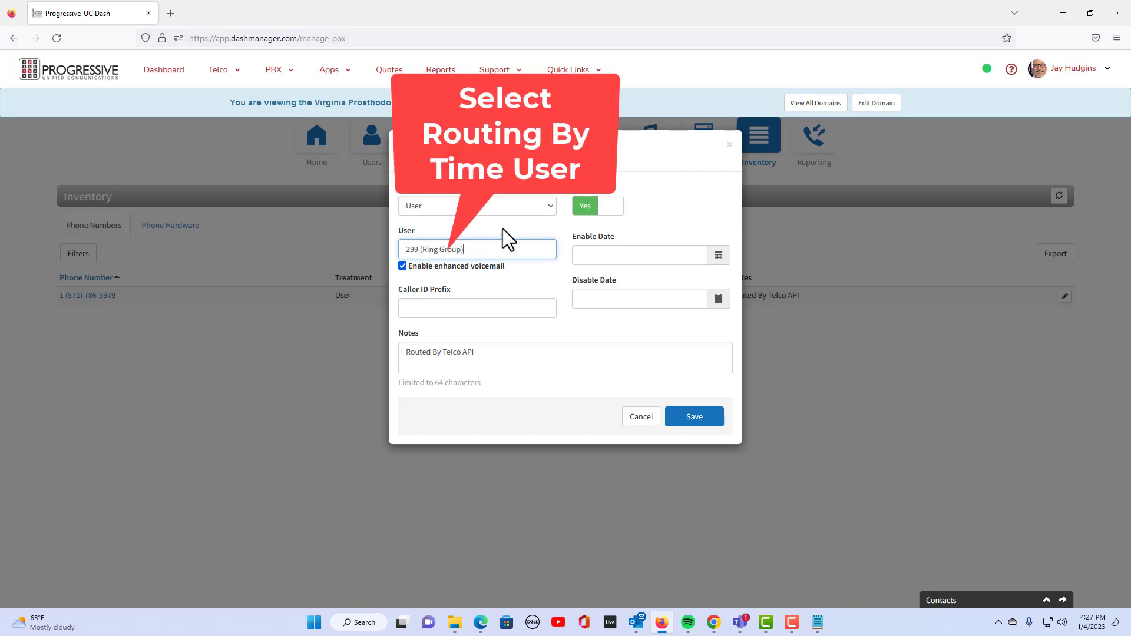
{"action": "left_click", "coordinate": [518, 208]}
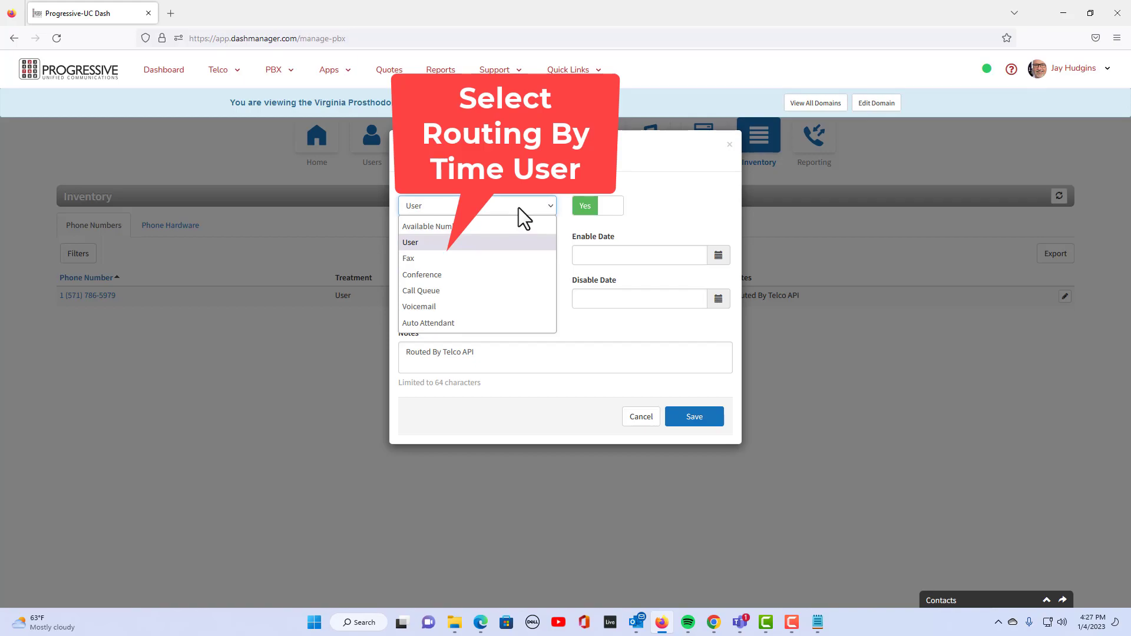
{"action": "left_click", "coordinate": [519, 208]}
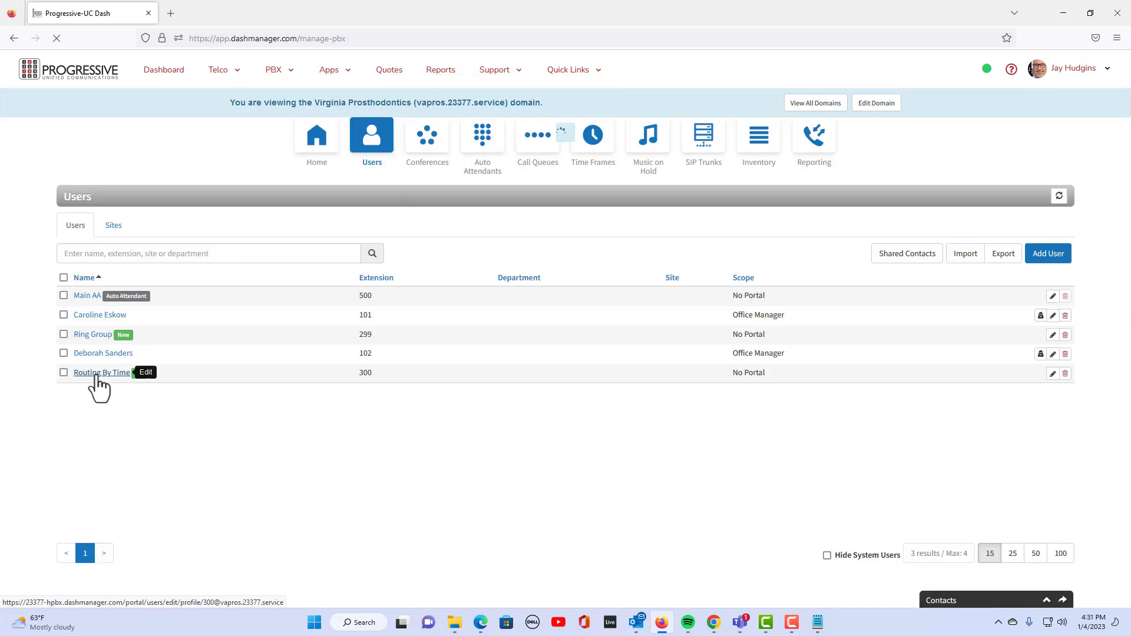
{"action": "left_click", "coordinate": [94, 377]}
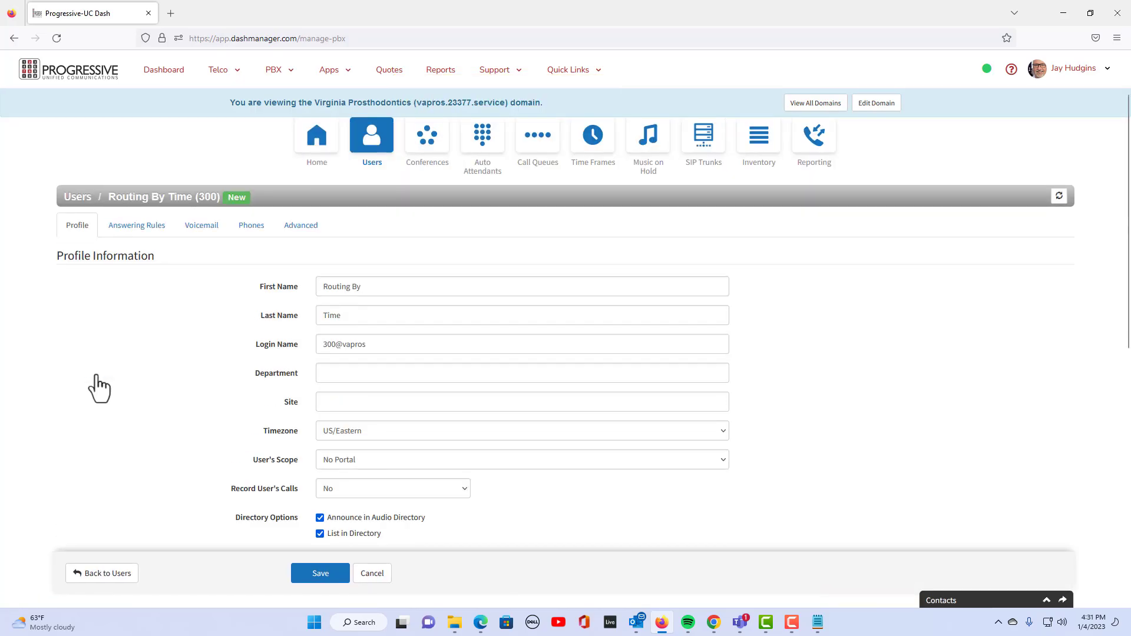
Show Routing By Time's answering rules again
{"action": "left_click", "coordinate": [143, 227]}
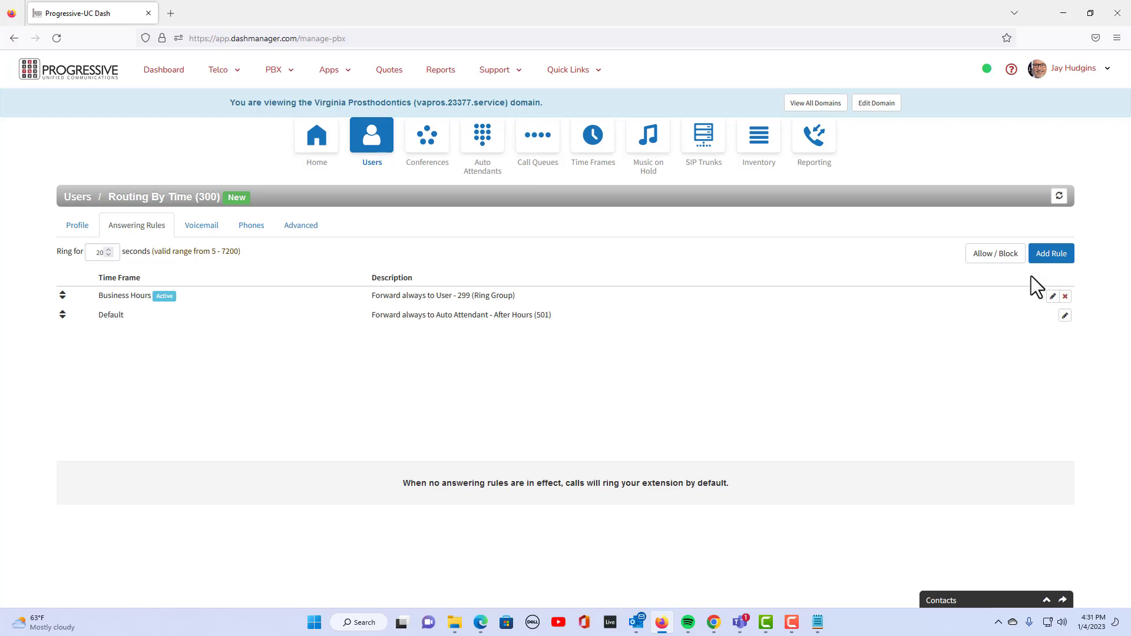
Add a Holiday Hours rule that always forwards calls to Voicemail - 101
{"action": "left_click", "coordinate": [1054, 255]}
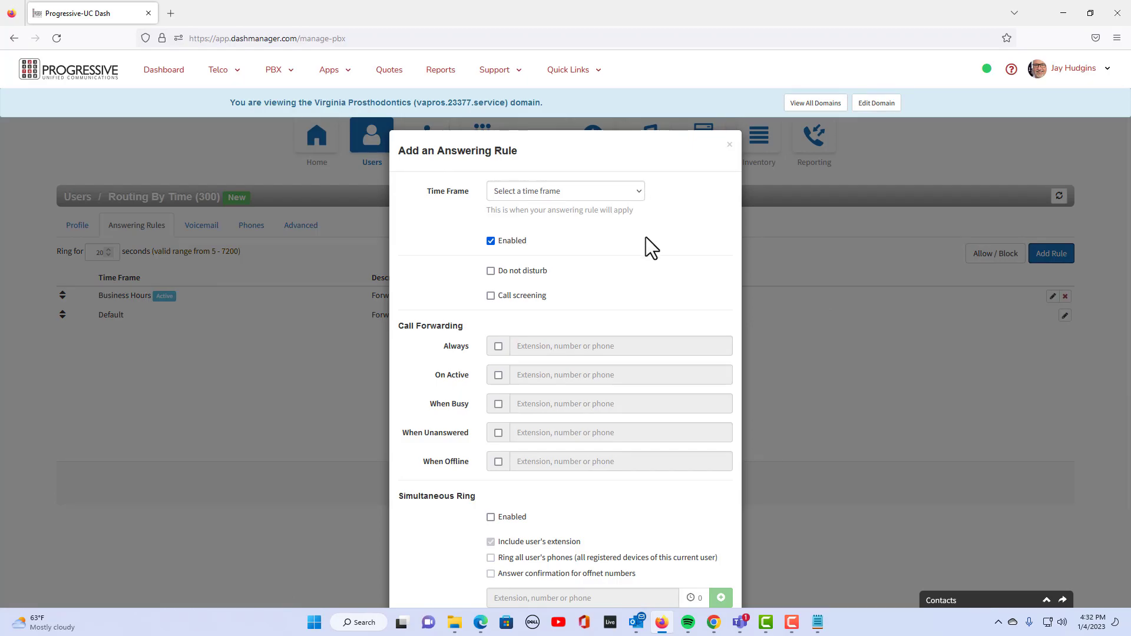
{"action": "left_click", "coordinate": [607, 190]}
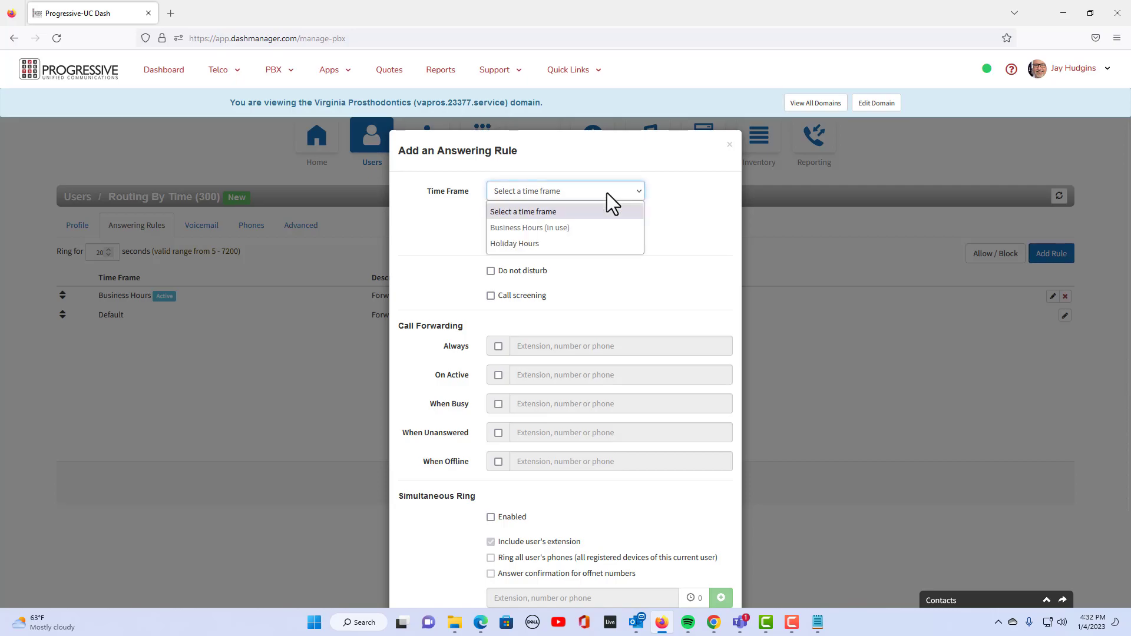
{"action": "left_click", "coordinate": [524, 243]}
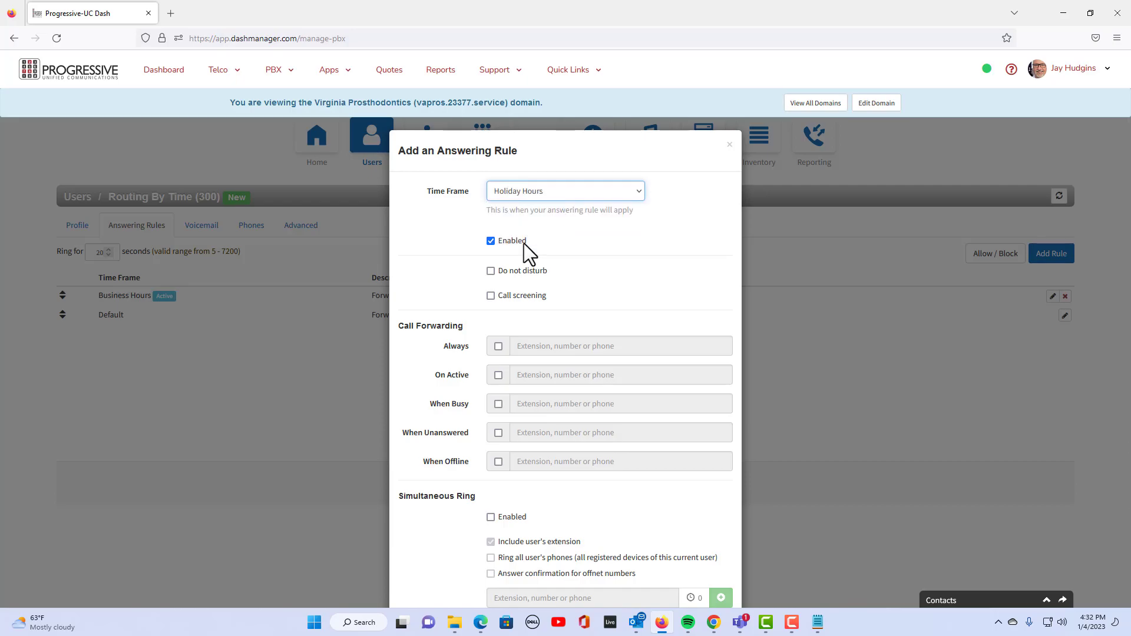
{"action": "left_click", "coordinate": [498, 346]}
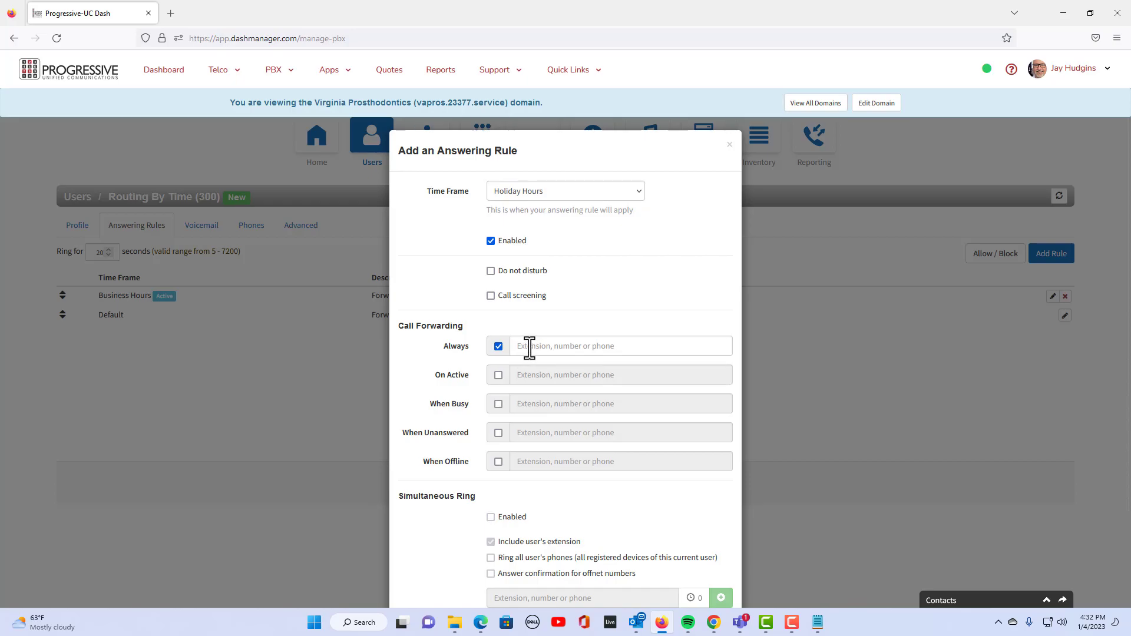
{"action": "left_click", "coordinate": [529, 347]}
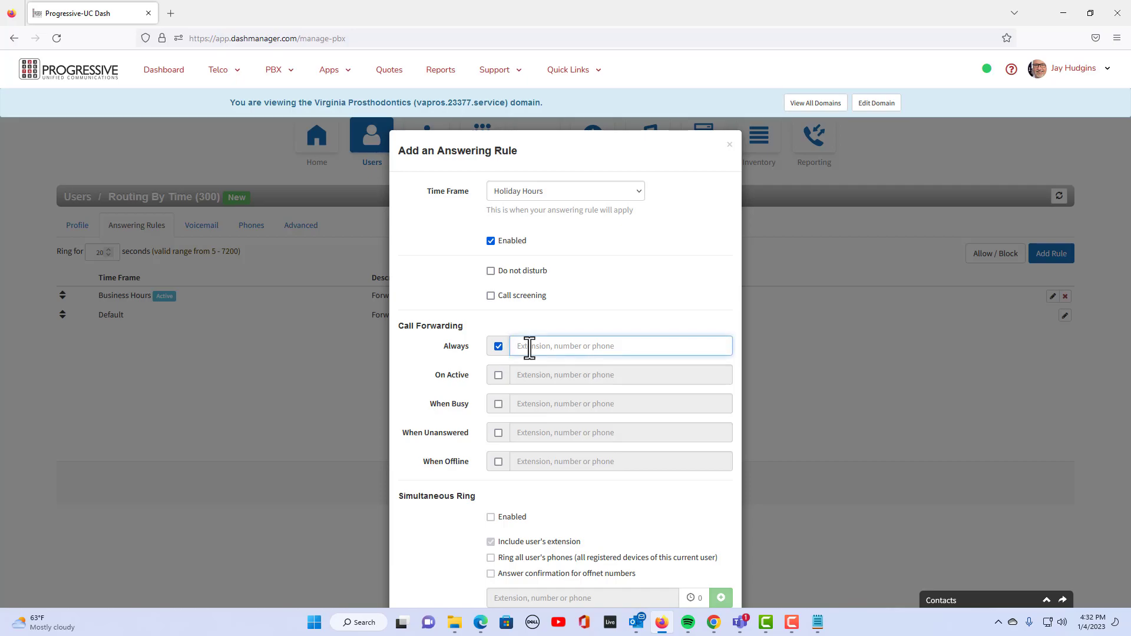
{"action": "type", "text": "10"}
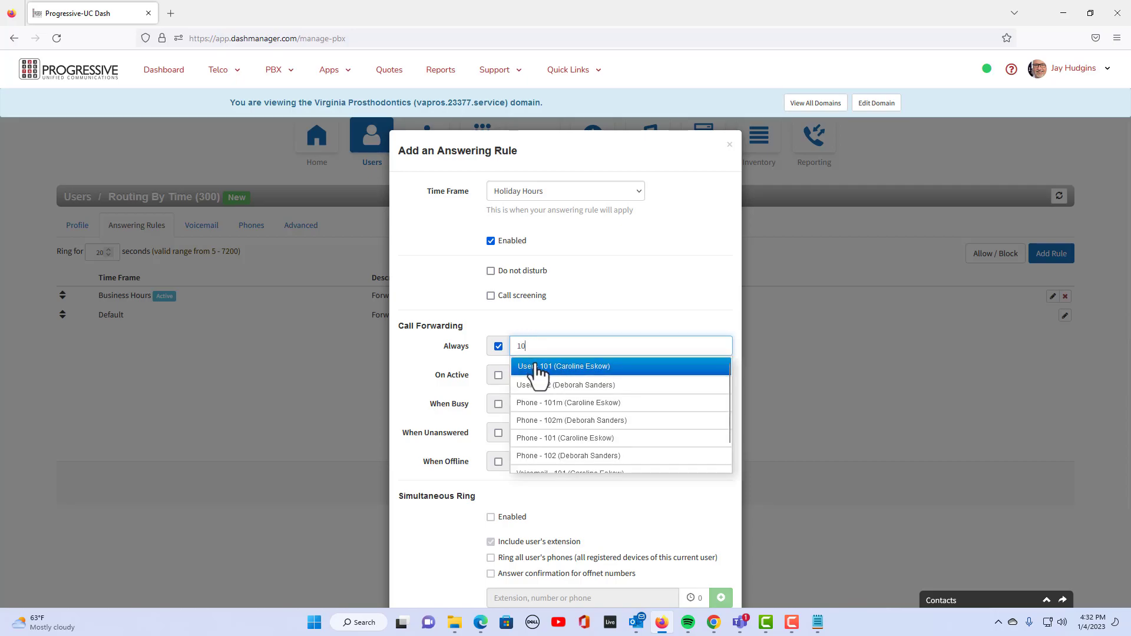
{"action": "left_click", "coordinate": [538, 367]}
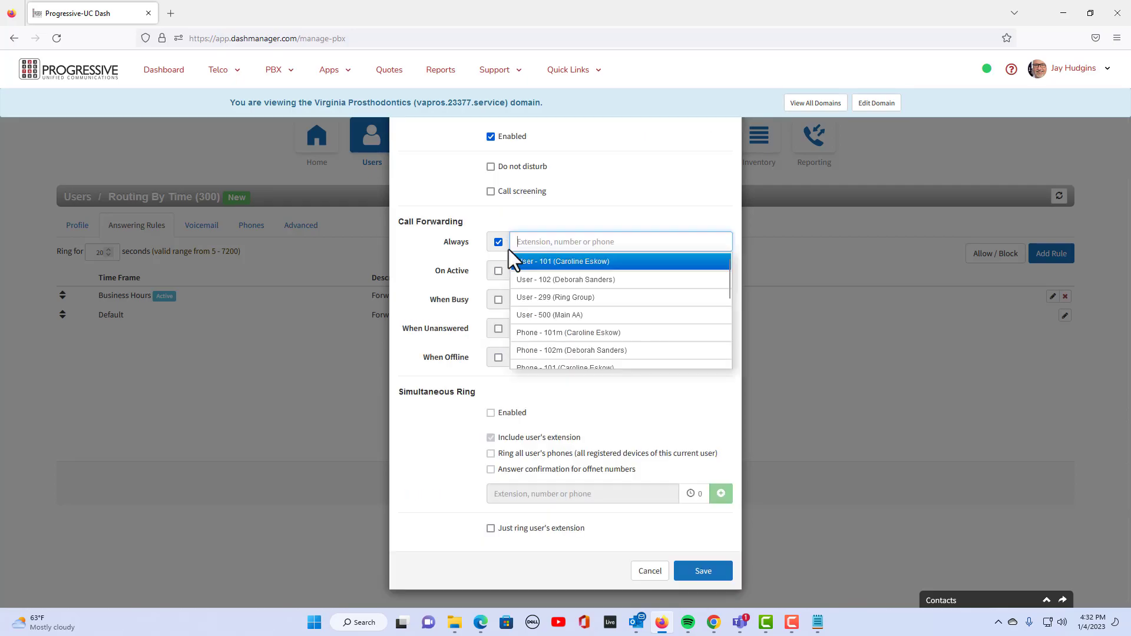
{"action": "type", "text": "101"}
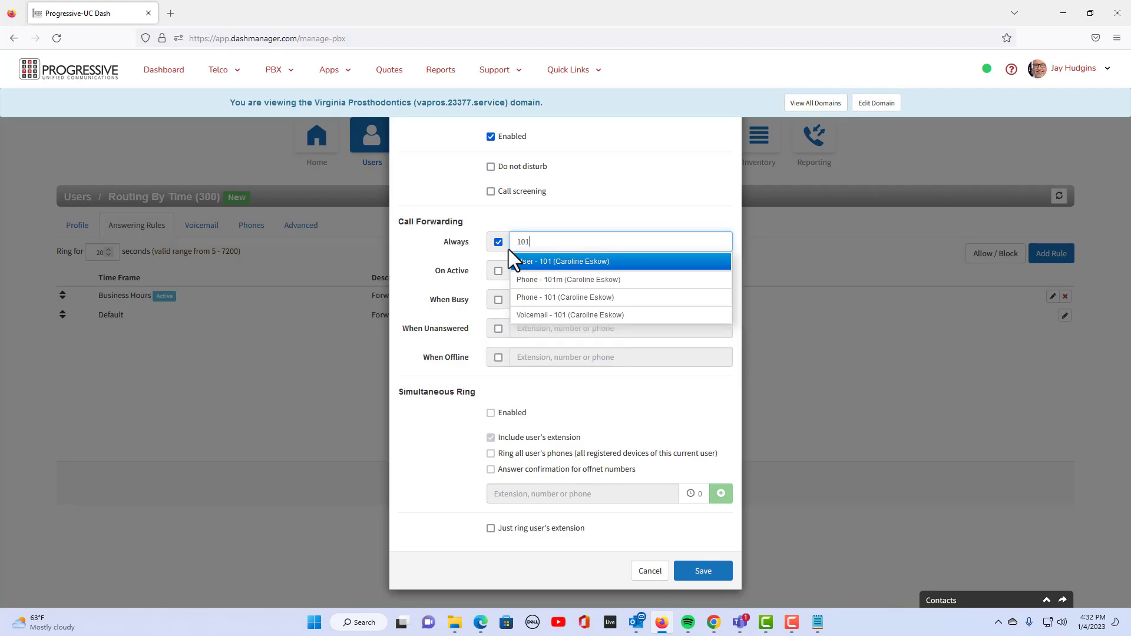
{"action": "left_click", "coordinate": [534, 318]}
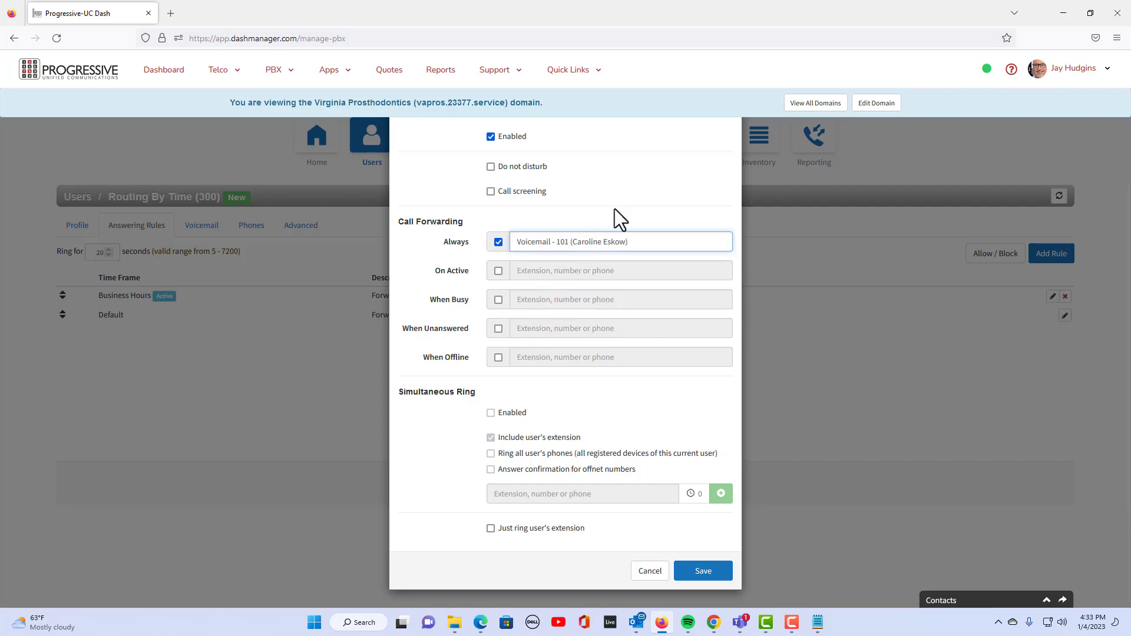
{"action": "left_click", "coordinate": [717, 571]}
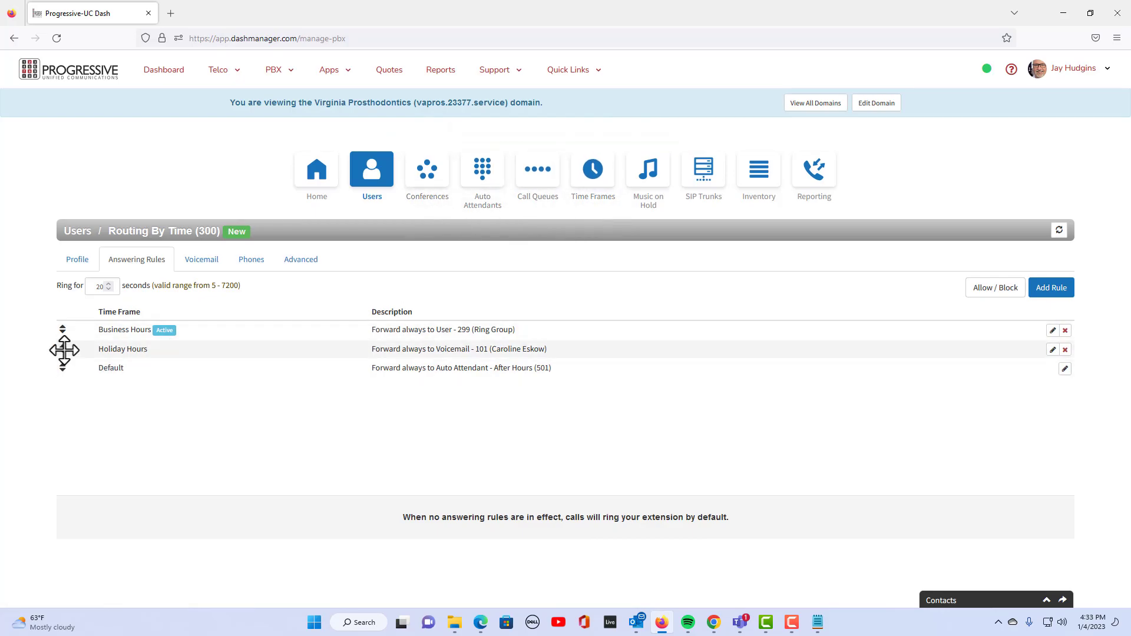
Drag the Holiday Hours rule above Business Hours
{"action": "left_click_drag", "start_coordinate": [64, 350], "coordinate": [62, 325]}
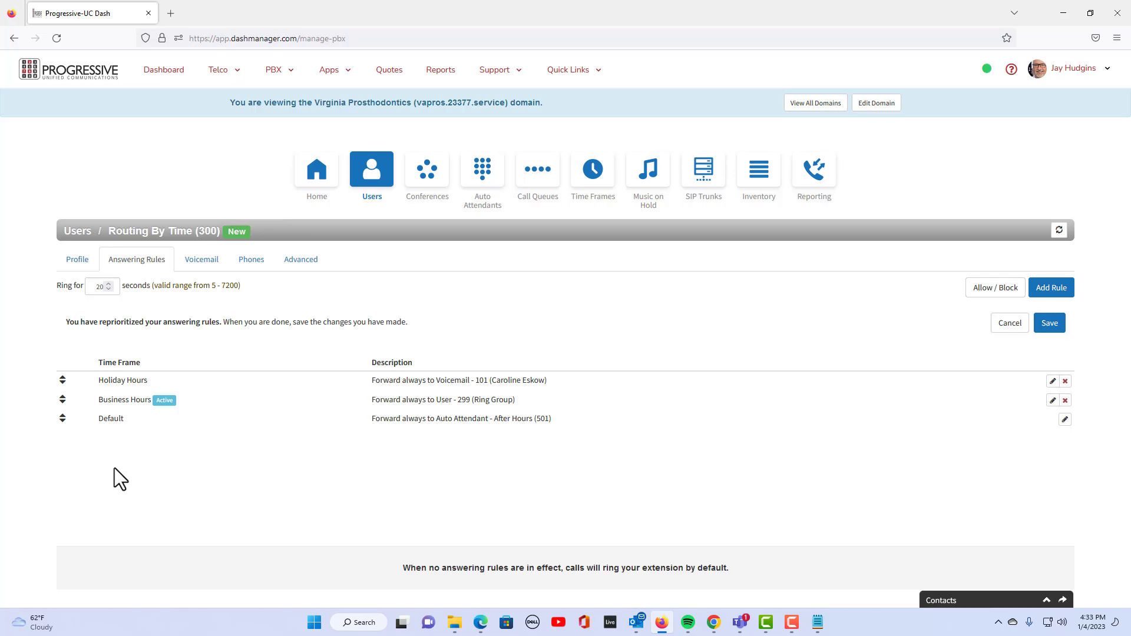
Open Main AA for editing and inspect dial key 1's user assignment
{"action": "left_click", "coordinate": [485, 179]}
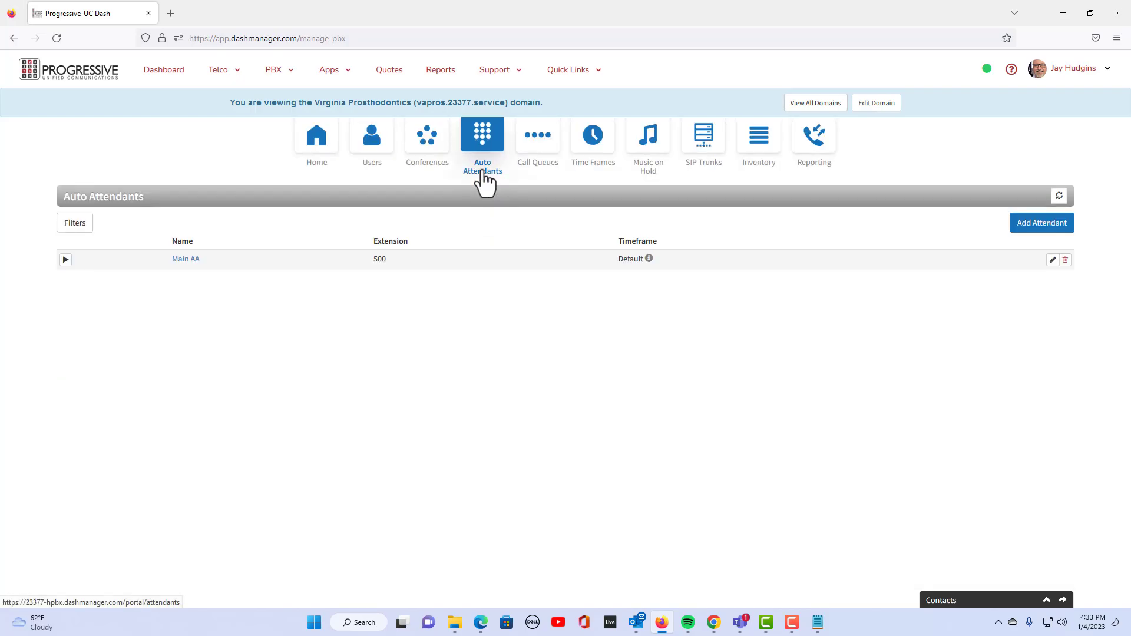
{"action": "left_click", "coordinate": [1052, 260]}
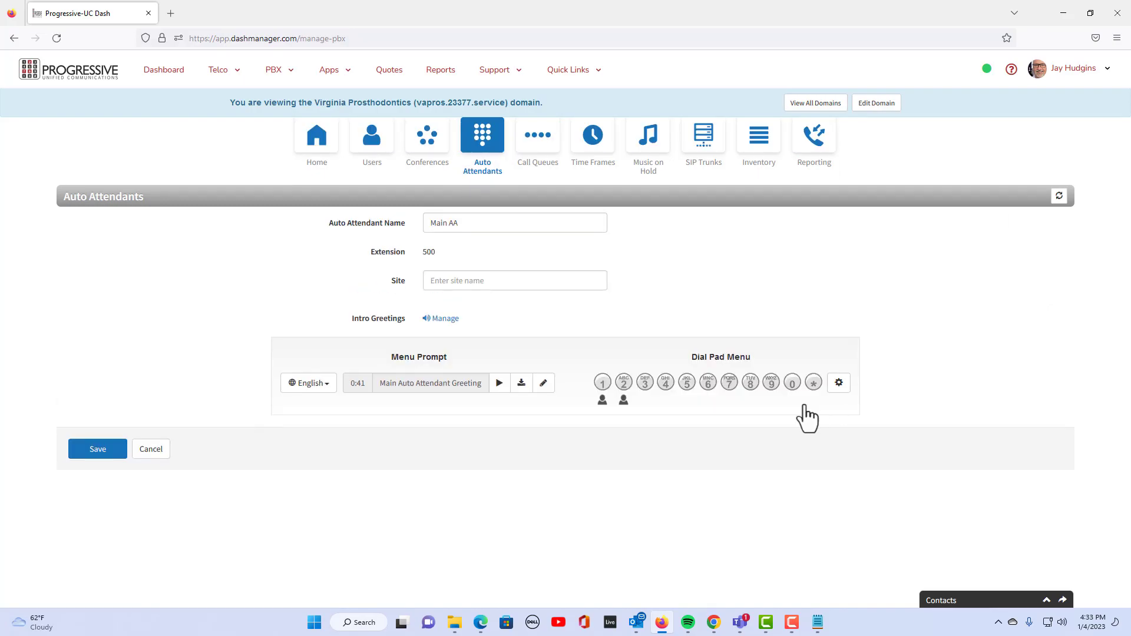
{"action": "left_click", "coordinate": [602, 383]}
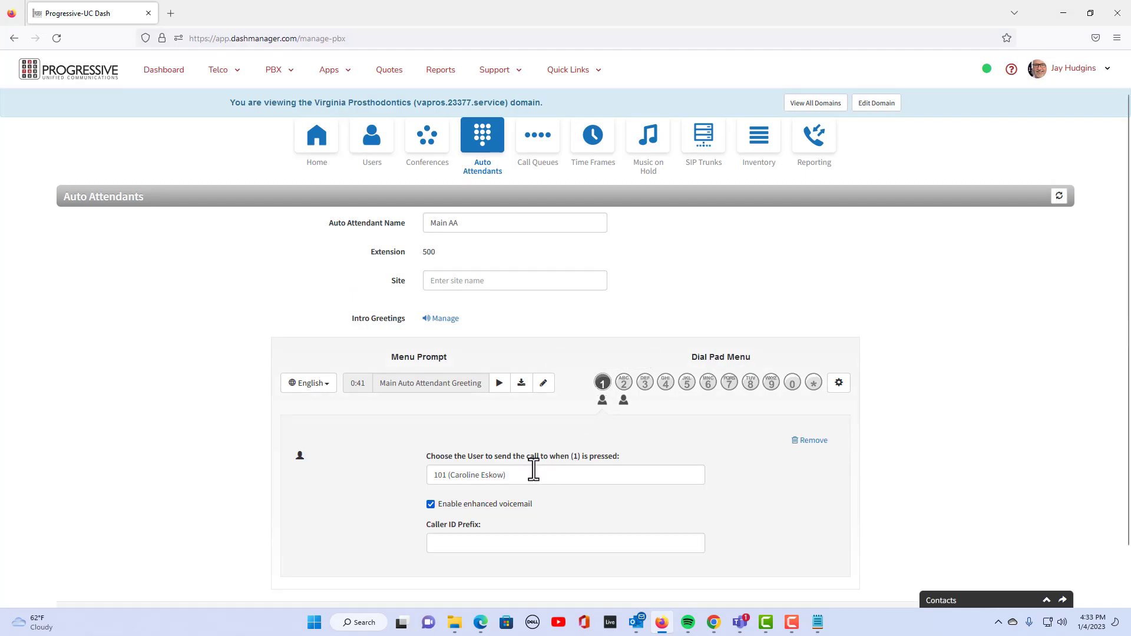
{"action": "left_click_drag", "start_coordinate": [522, 475], "coordinate": [399, 476]}
{"action": "type", "text": "101"}
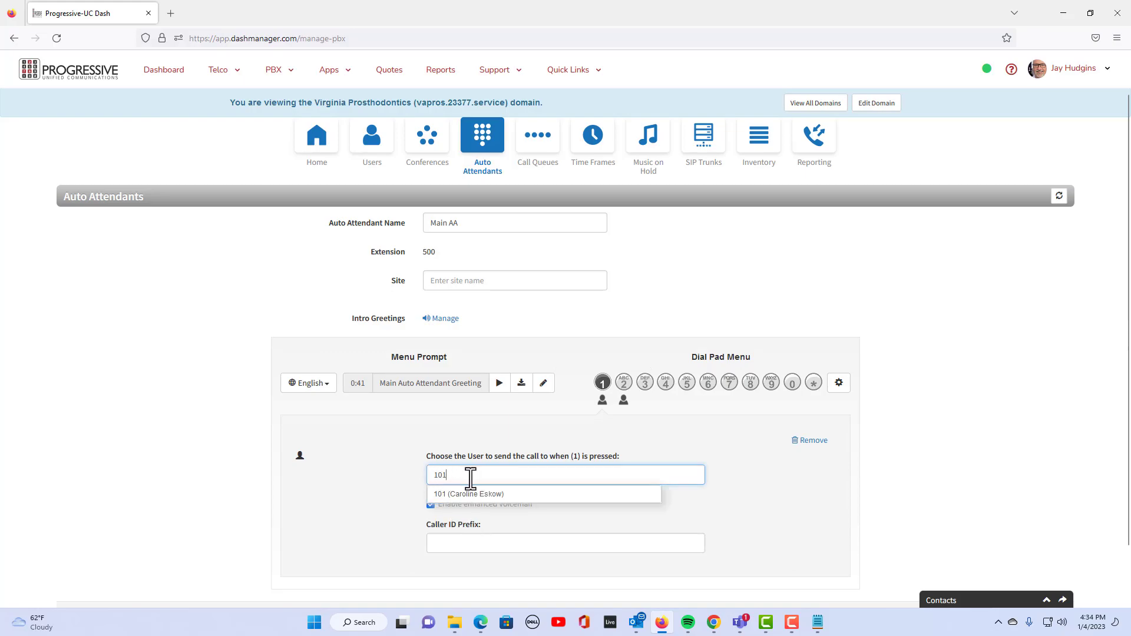
{"action": "left_click", "coordinate": [754, 483]}
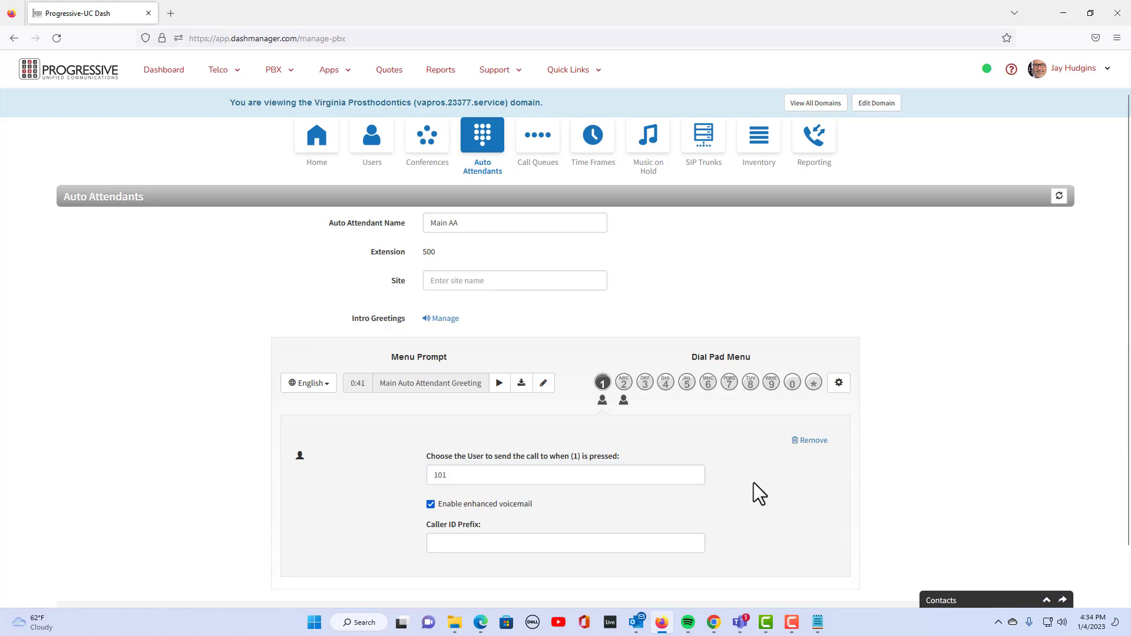
Clear the user assignments from dial keys 1 and 2
{"action": "left_click_drag", "start_coordinate": [470, 475], "coordinate": [391, 485]}
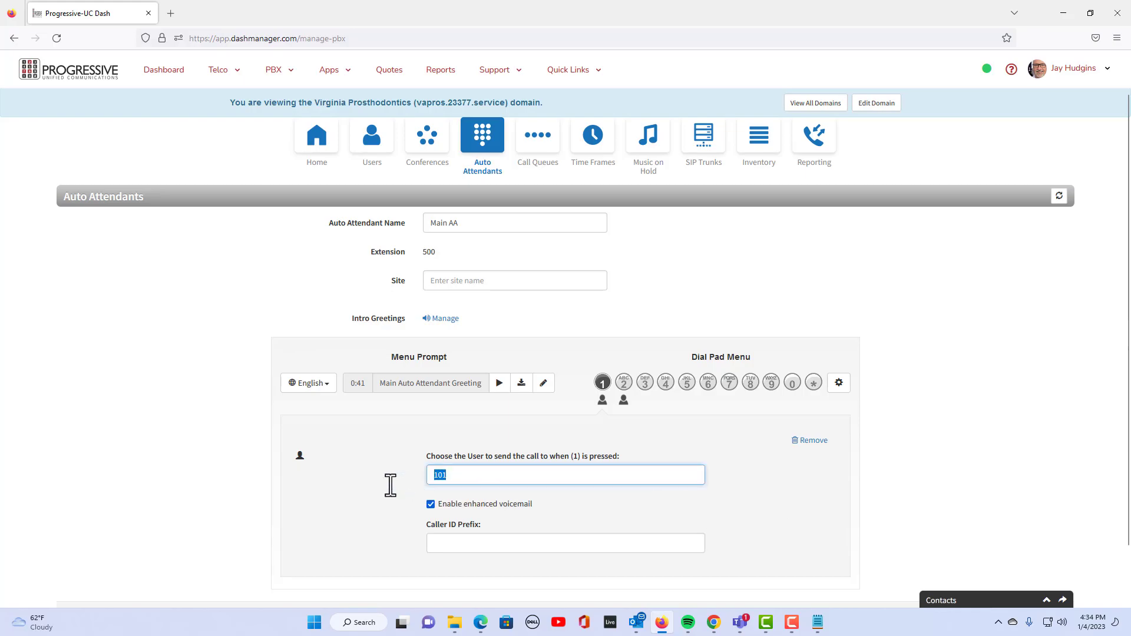
{"action": "type", "text": "1"}
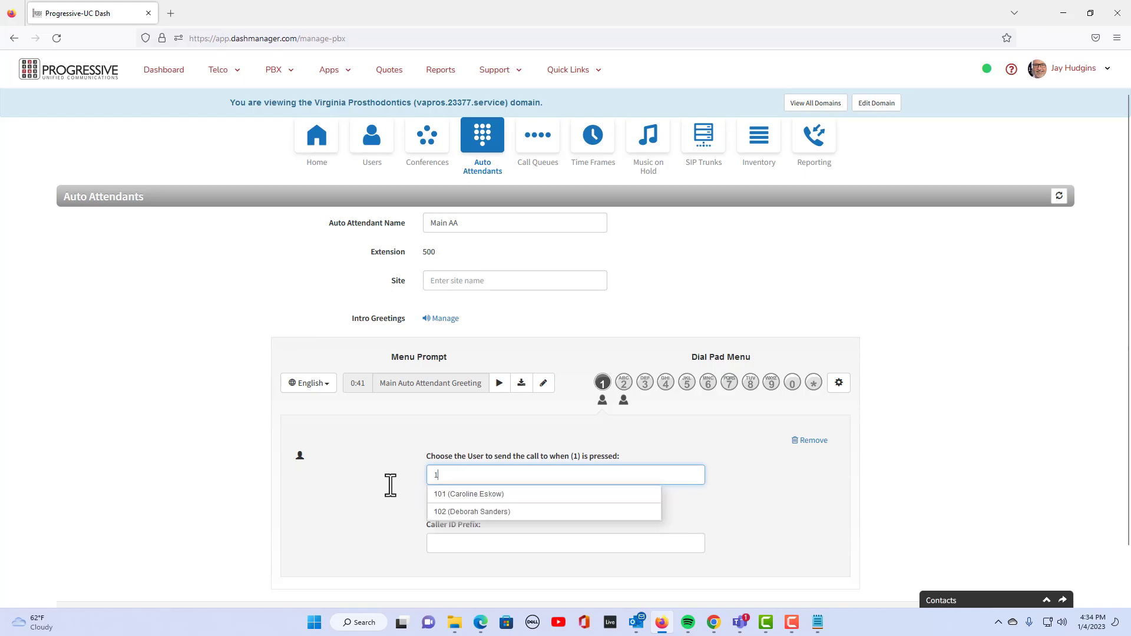
{"action": "key", "text": "BackSpace"}
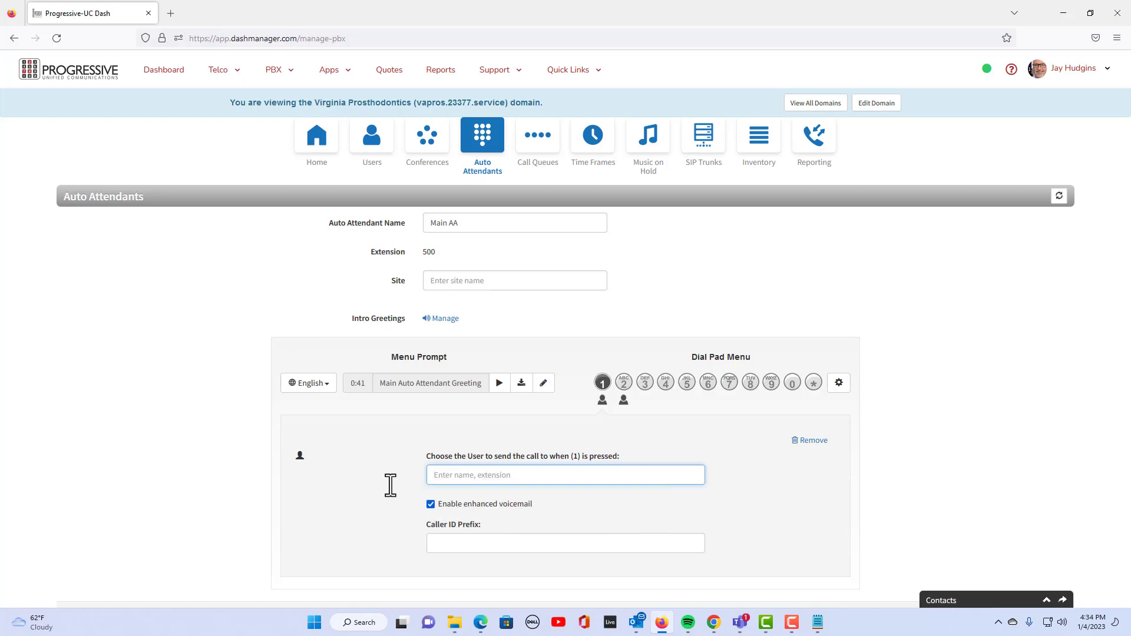
{"action": "left_click", "coordinate": [810, 441]}
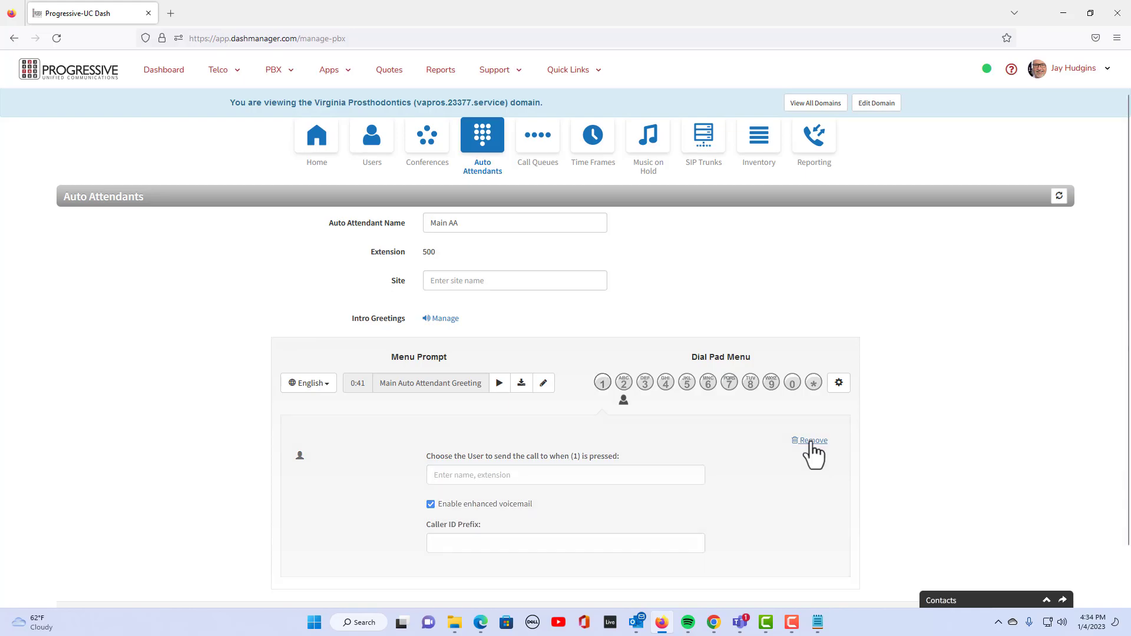
{"action": "left_click", "coordinate": [625, 383]}
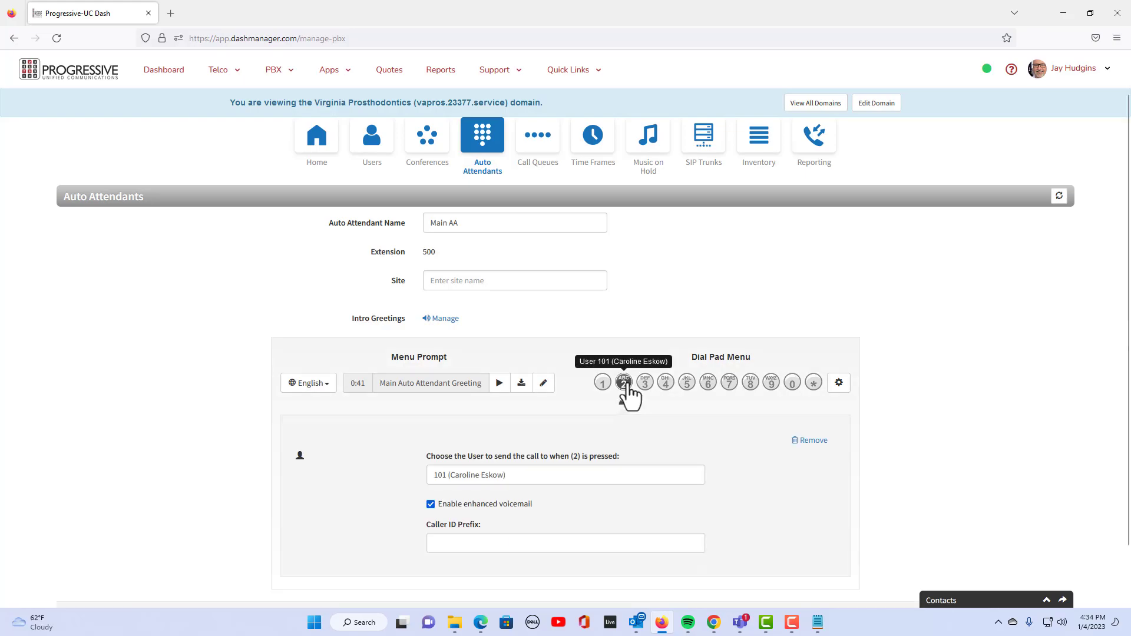
{"action": "left_click", "coordinate": [810, 441]}
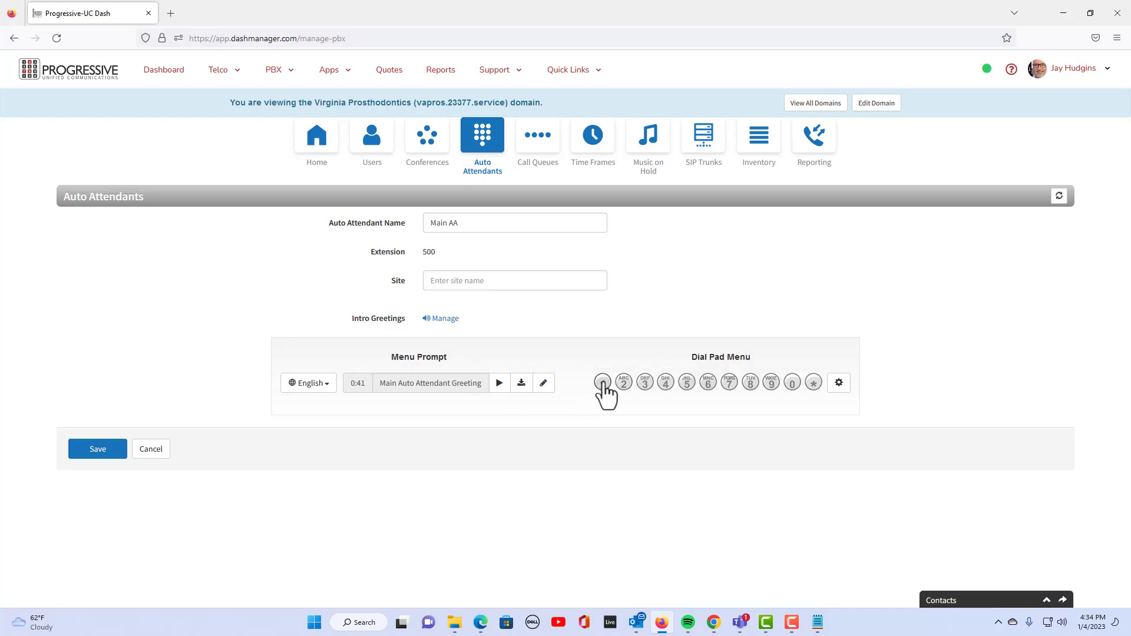
{"action": "left_click", "coordinate": [603, 383]}
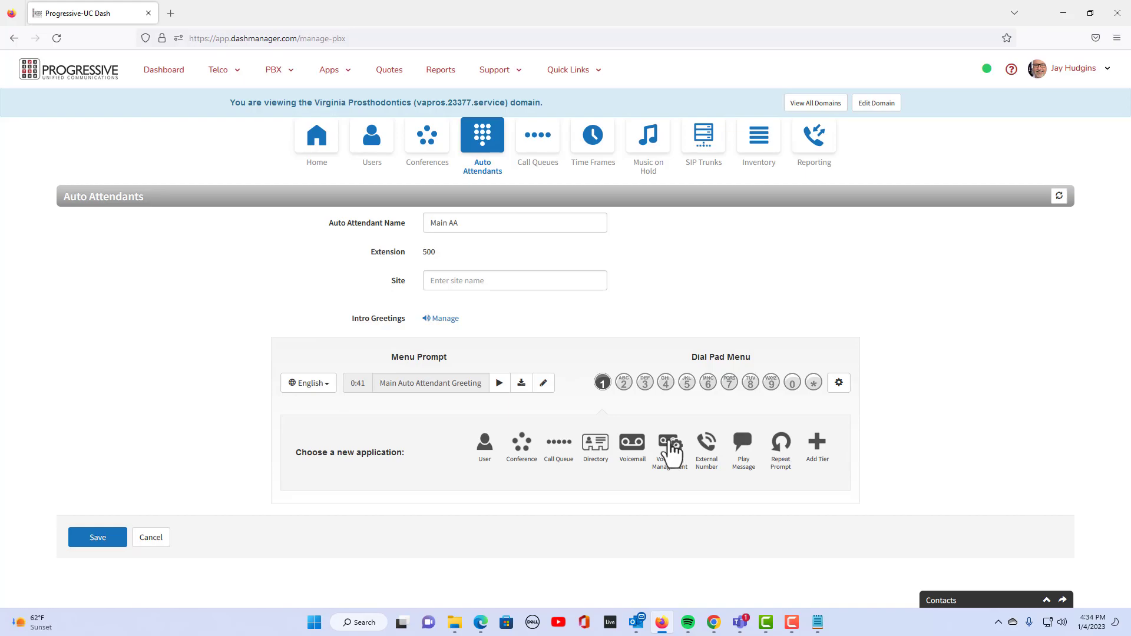
Route dial key 1 to the Voicemail application with box 101
{"action": "left_click", "coordinate": [672, 453]}
{"action": "left_click", "coordinate": [812, 440]}
{"action": "left_click", "coordinate": [602, 384]}
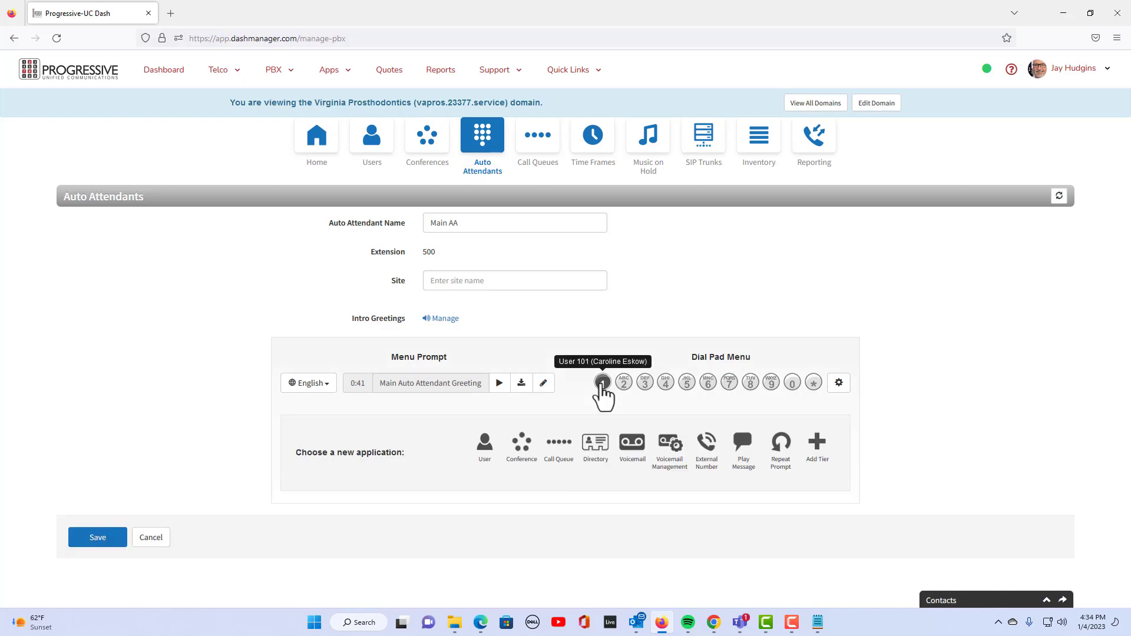
{"action": "left_click", "coordinate": [631, 445]}
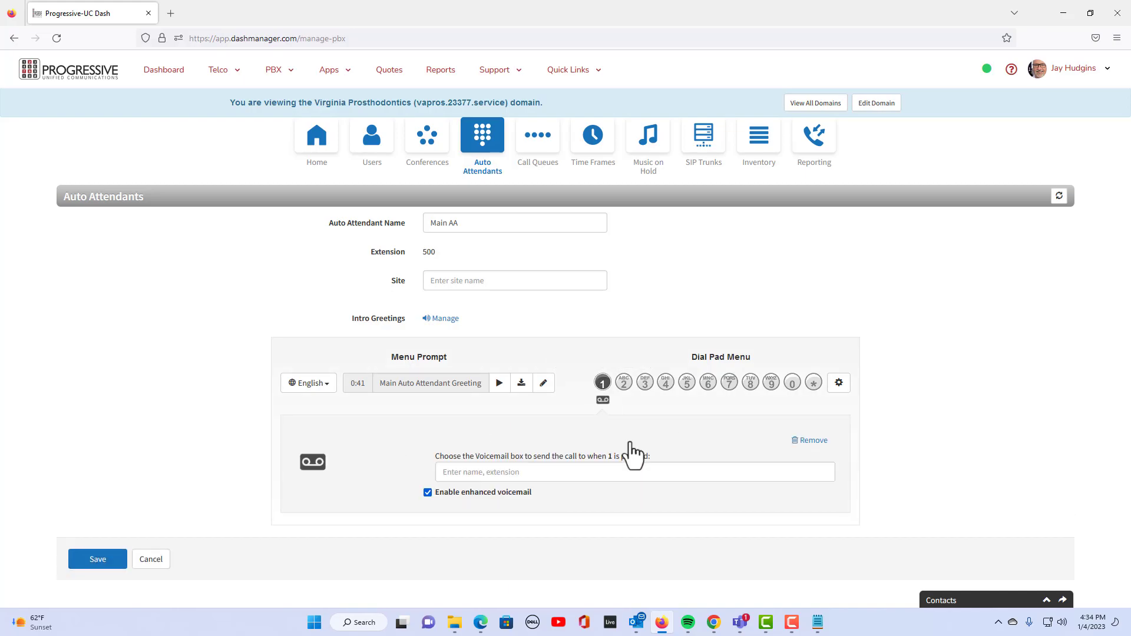
{"action": "left_click", "coordinate": [451, 472]}
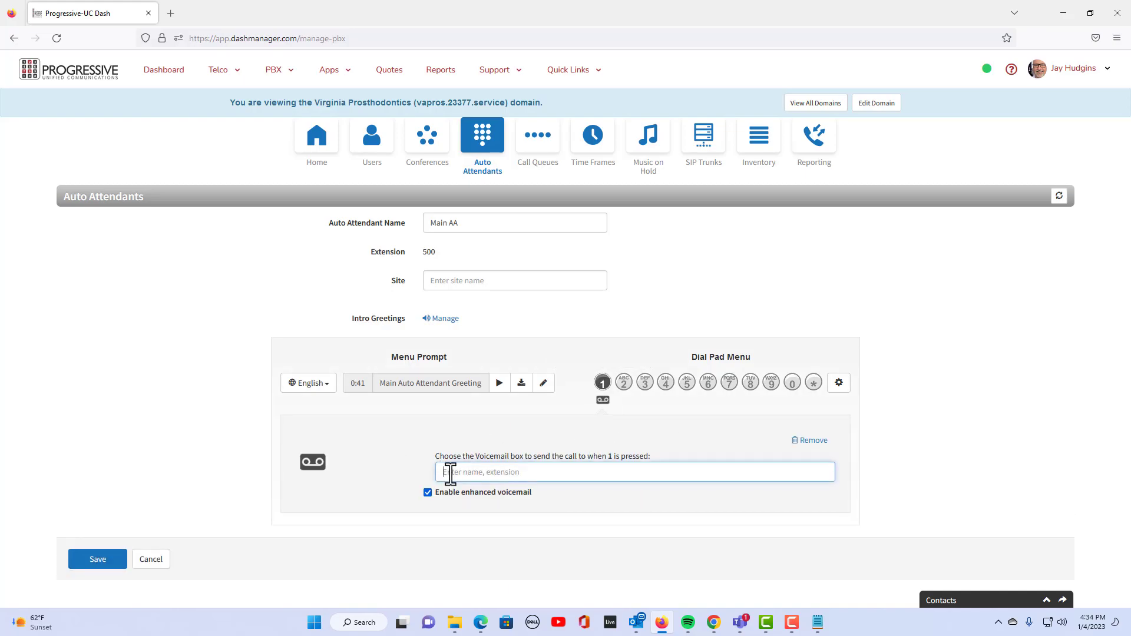
{"action": "type", "text": "1"}
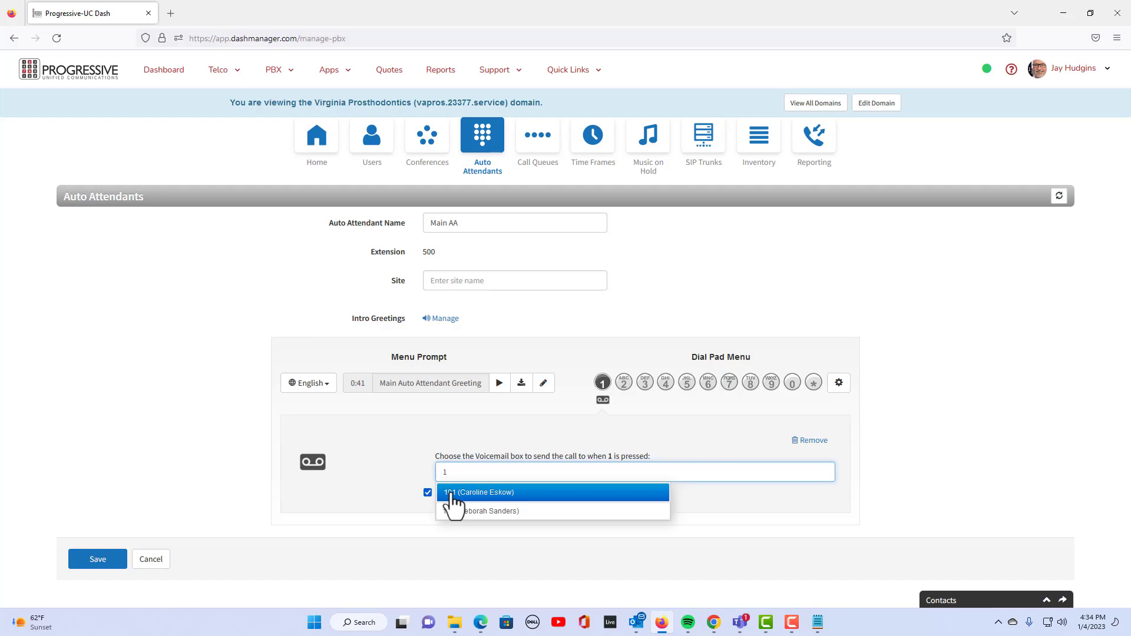
{"action": "left_click", "coordinate": [452, 493]}
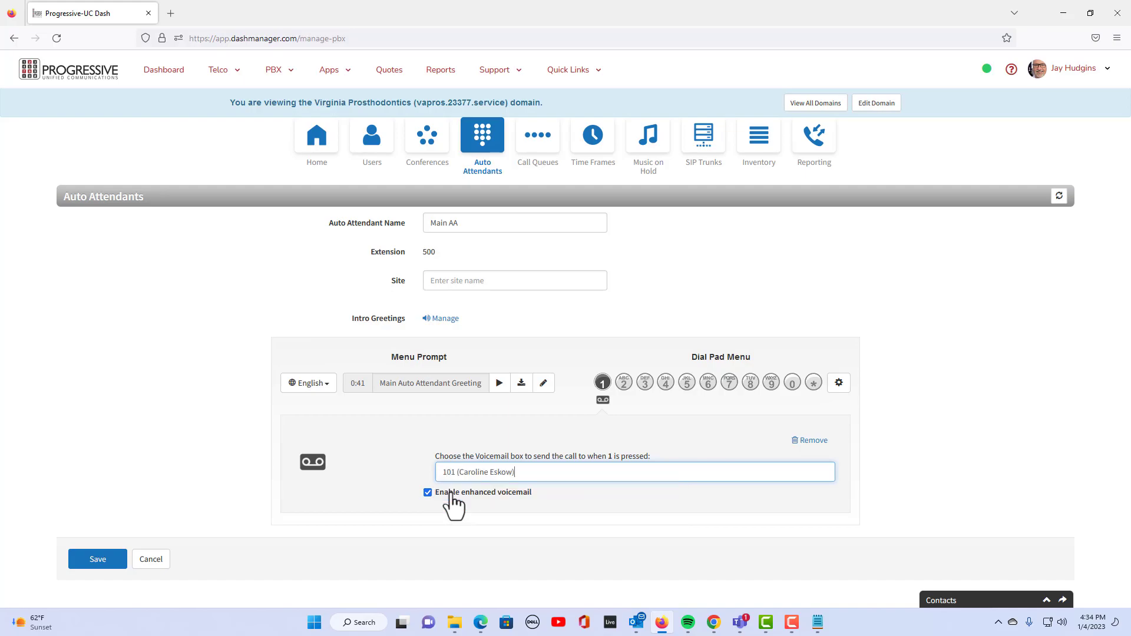
Route dial key 2 to voicemail box 101 and save Main AA
{"action": "left_click", "coordinate": [626, 384]}
{"action": "left_click", "coordinate": [632, 453]}
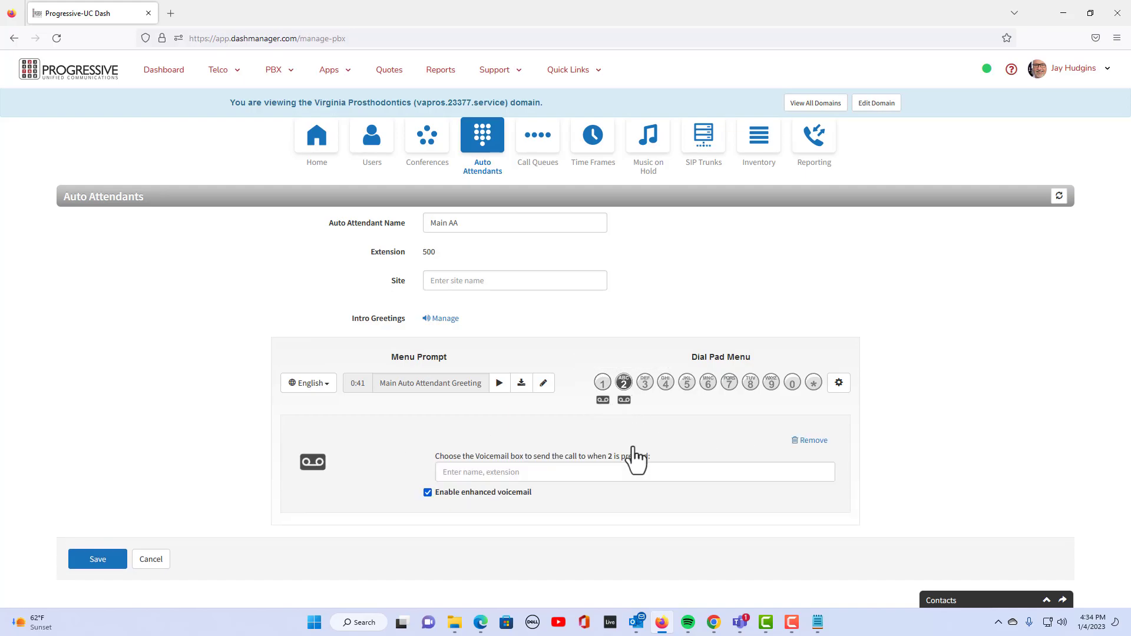
{"action": "left_click", "coordinate": [455, 472]}
{"action": "type", "text": "1"}
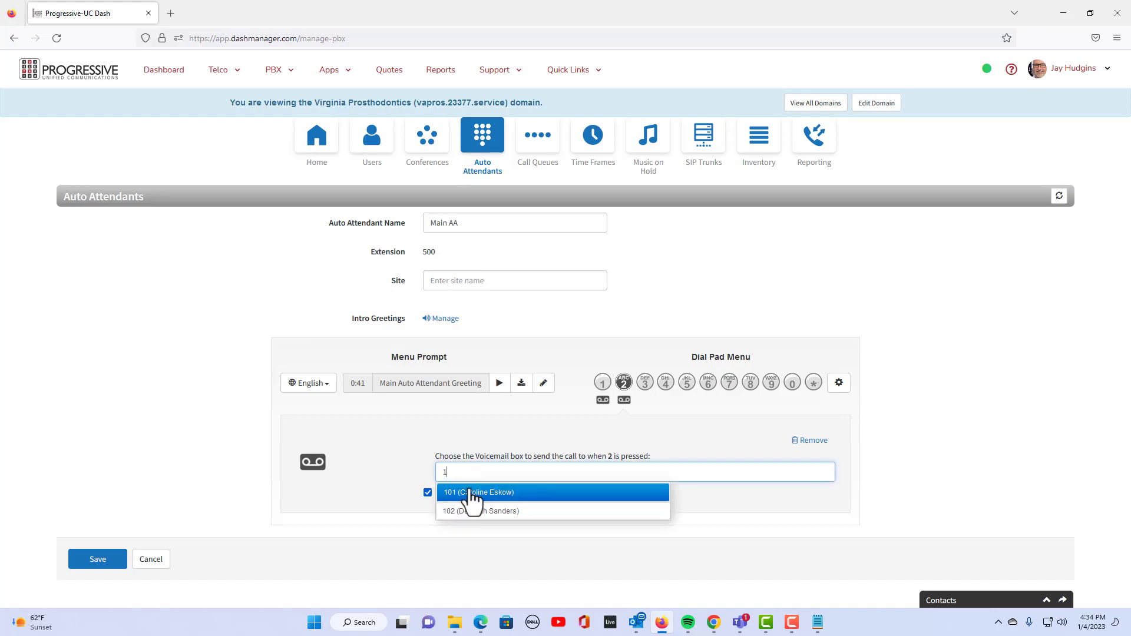
{"action": "left_click", "coordinate": [472, 494]}
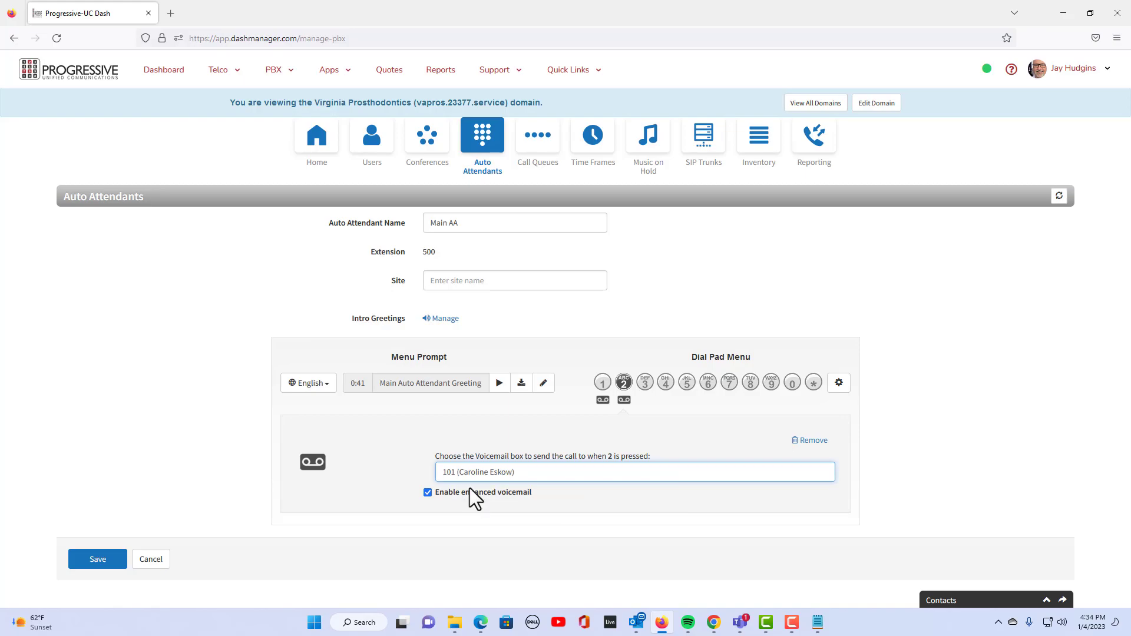
{"action": "left_click", "coordinate": [96, 559]}
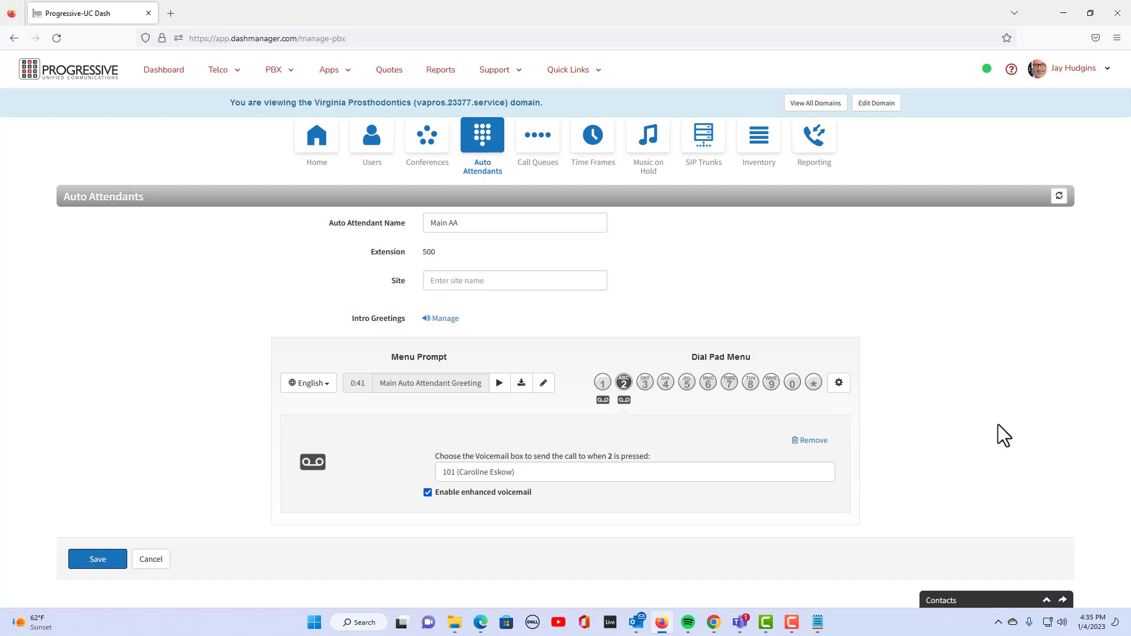
Assign Main AA key 3 the External Number option with the given phone number, then save the attendant
{"action": "left_click", "coordinate": [645, 383]}
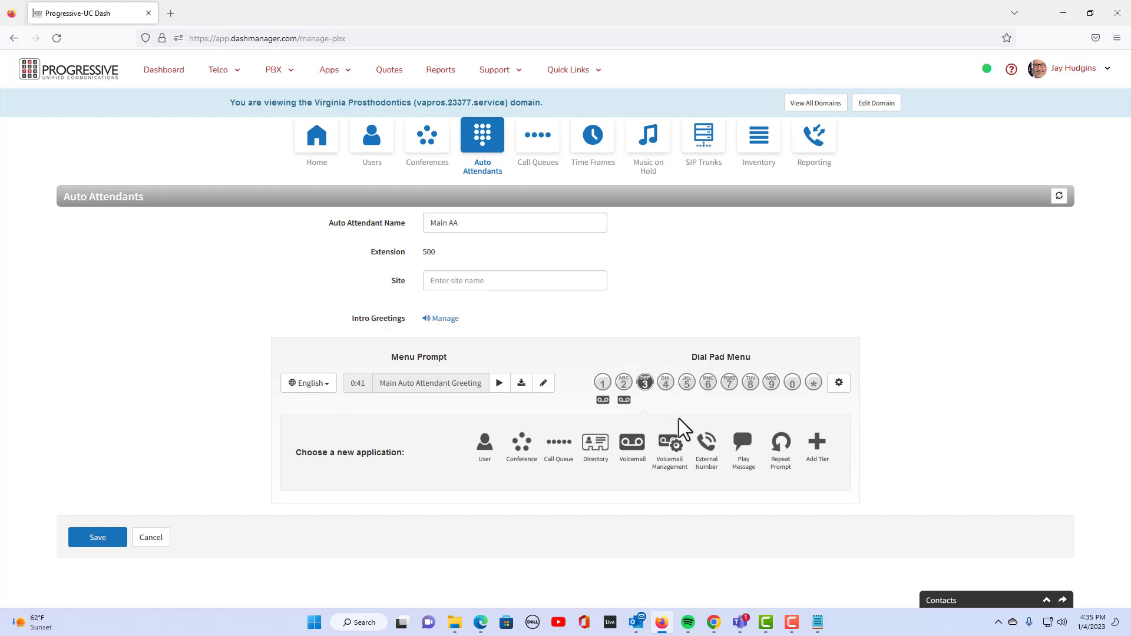
{"action": "left_click", "coordinate": [709, 449]}
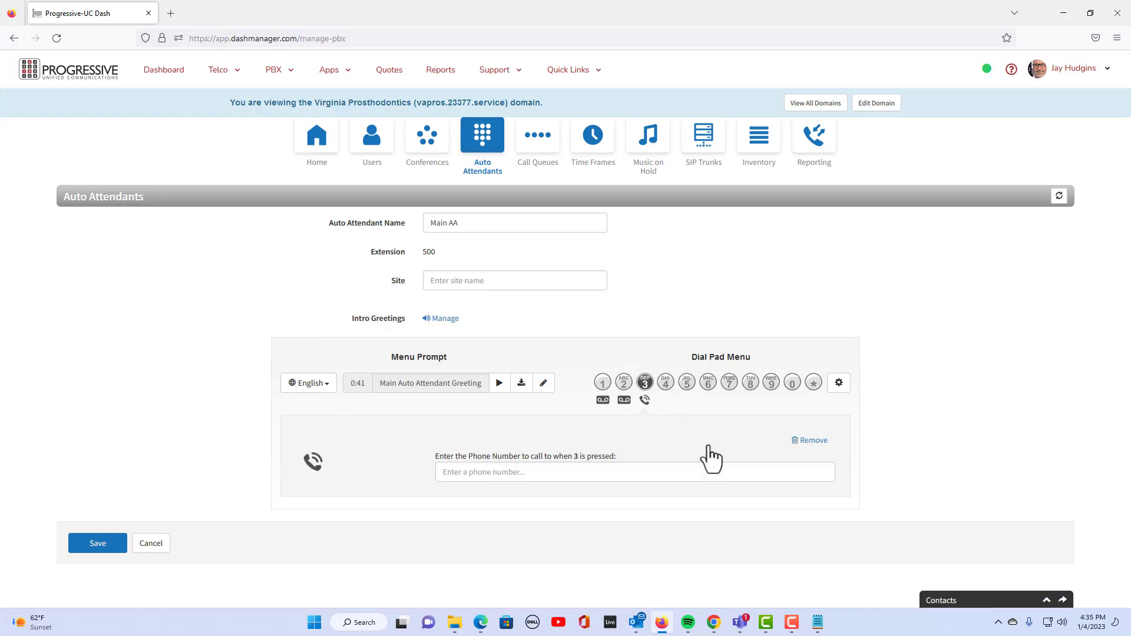
{"action": "left_click", "coordinate": [457, 472]}
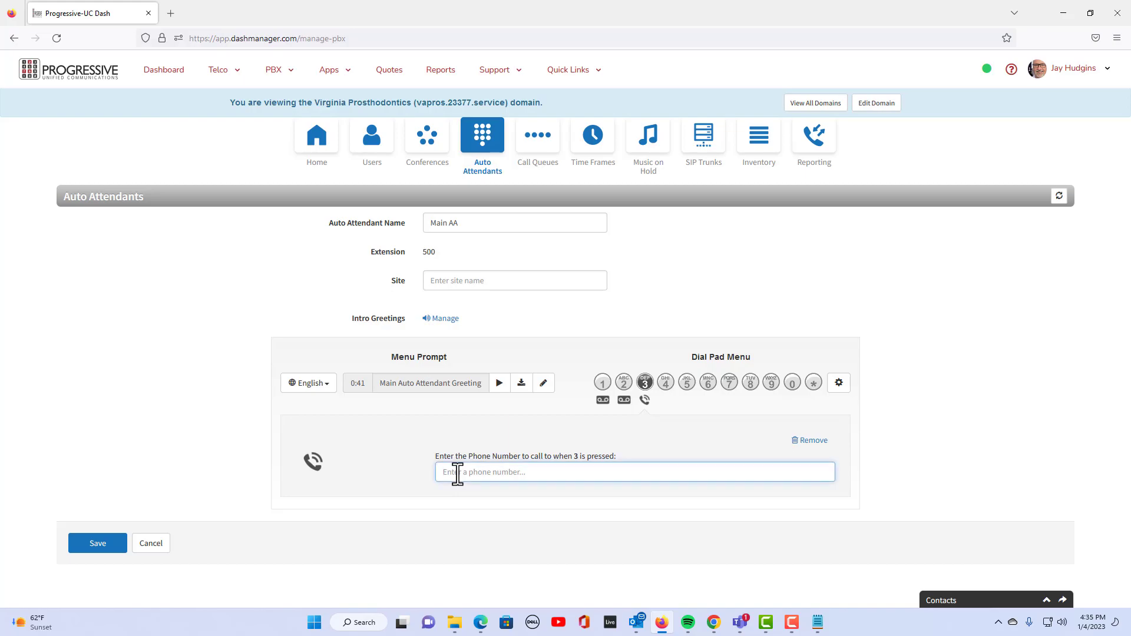
{"action": "left_click", "coordinate": [99, 543]}
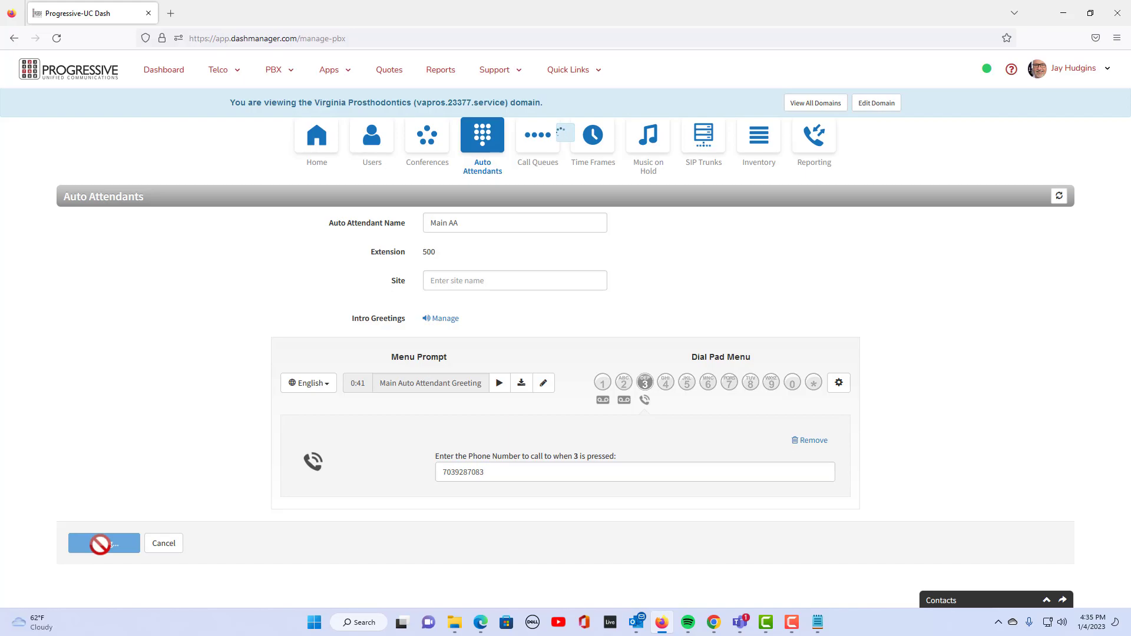